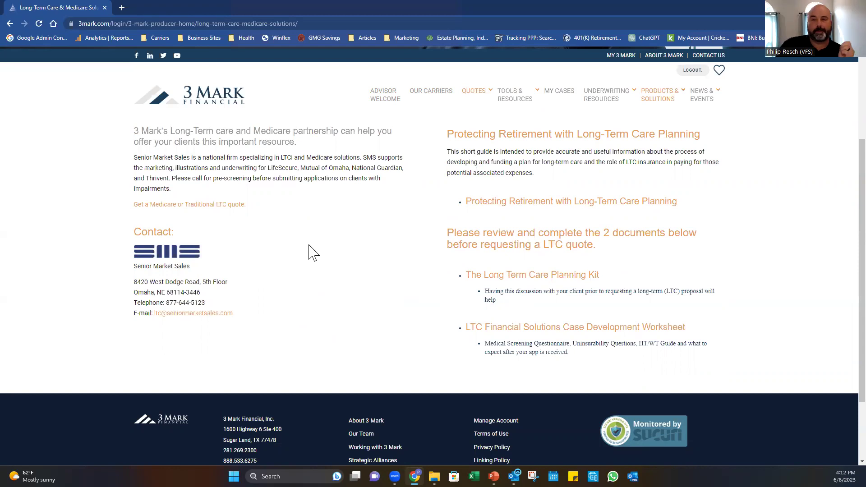
# Open the Term/UL Quotes & Illustration page from the QUOTES menu.
pyautogui.moveTo(470, 107)
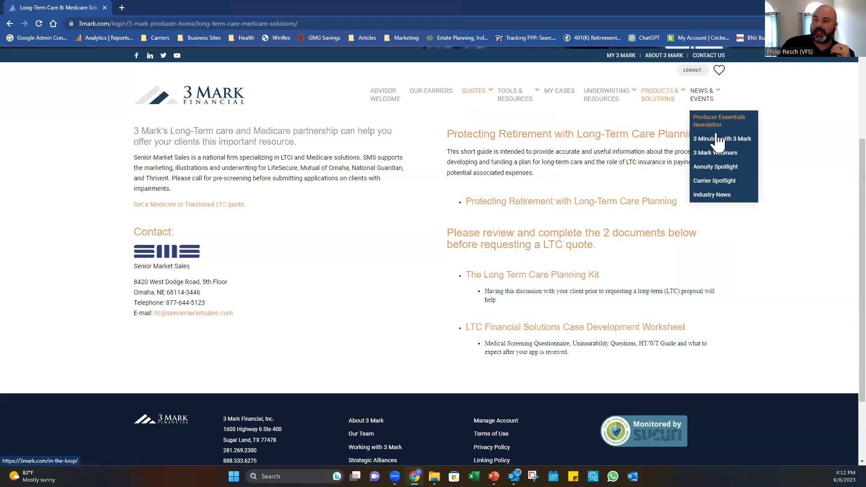
pyautogui.moveTo(673, 100)
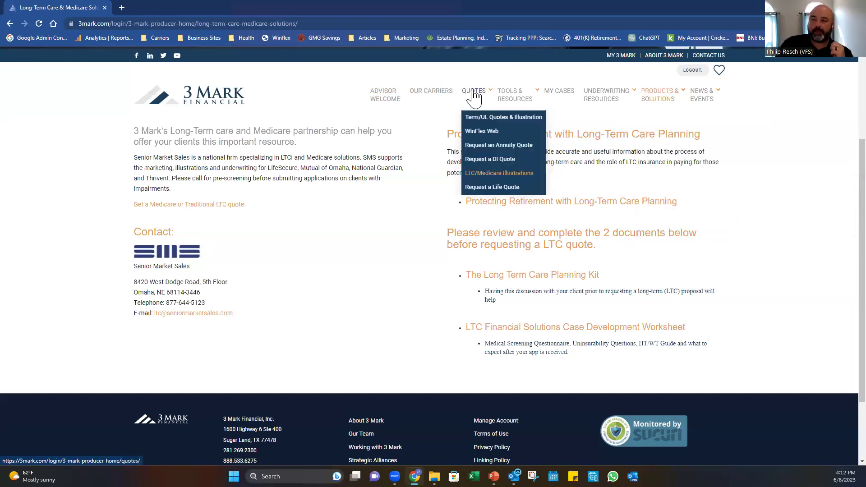
pyautogui.click(491, 118)
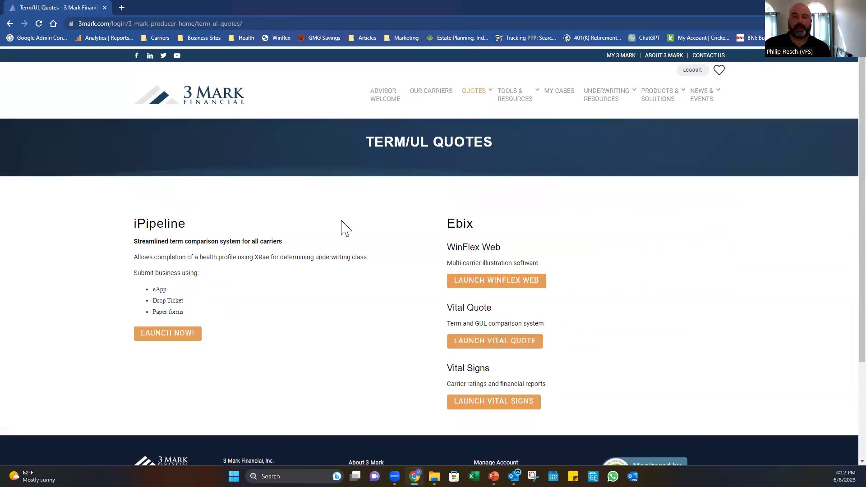
# Go from the QUOTES overview to the Term/Permanent Quotes page via QUOTE NOW!
pyautogui.moveTo(483, 88)
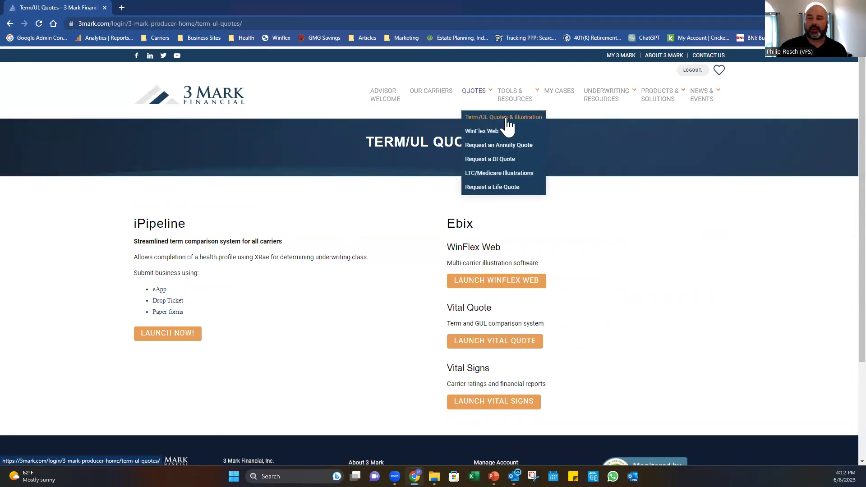
pyautogui.click(472, 96)
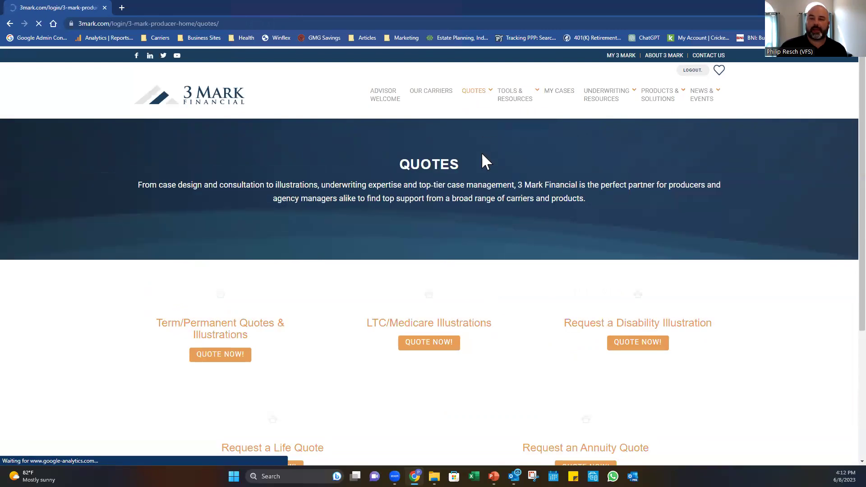
pyautogui.scroll(-4, 481, 154)
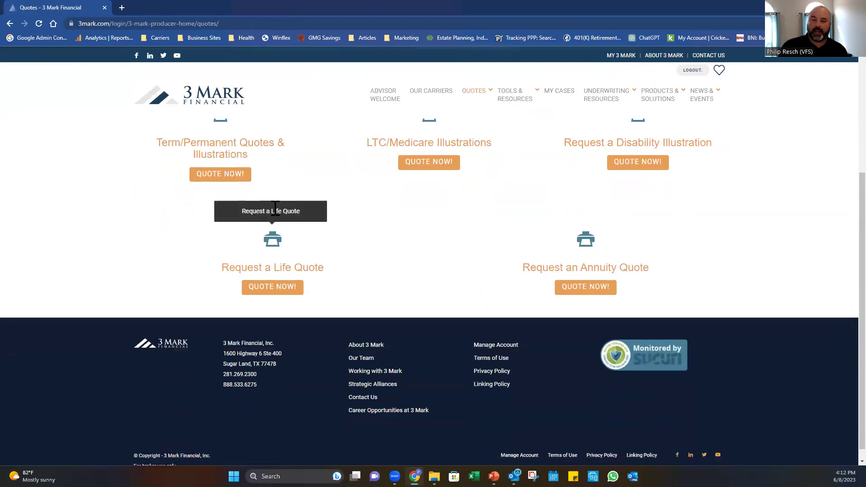
pyautogui.scroll(2, 228, 179)
pyautogui.moveTo(186, 228); pyautogui.dragTo(309, 230)
pyautogui.click(309, 231)
pyautogui.click(228, 270)
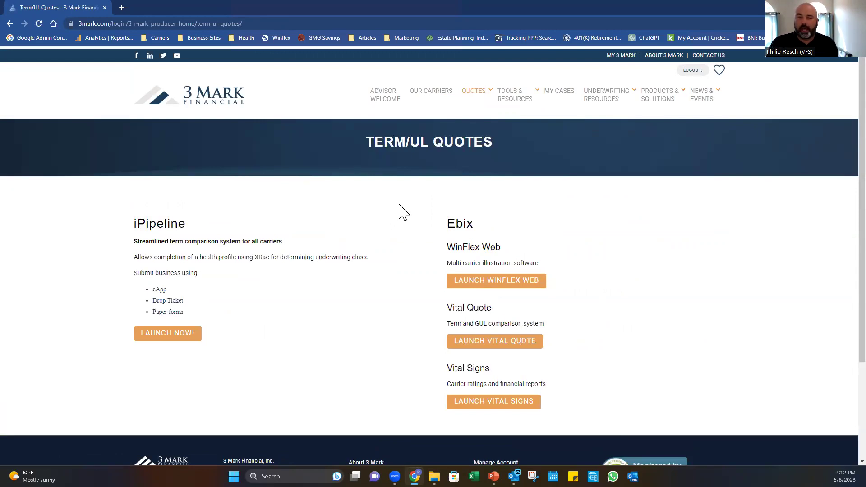
# Highlight Vital Quote's Term and GUL comparison description, then launch Vital Quote.
pyautogui.tripleClick(486, 307)
pyautogui.click(485, 319)
pyautogui.moveTo(449, 325); pyautogui.dragTo(547, 332)
pyautogui.click(545, 330)
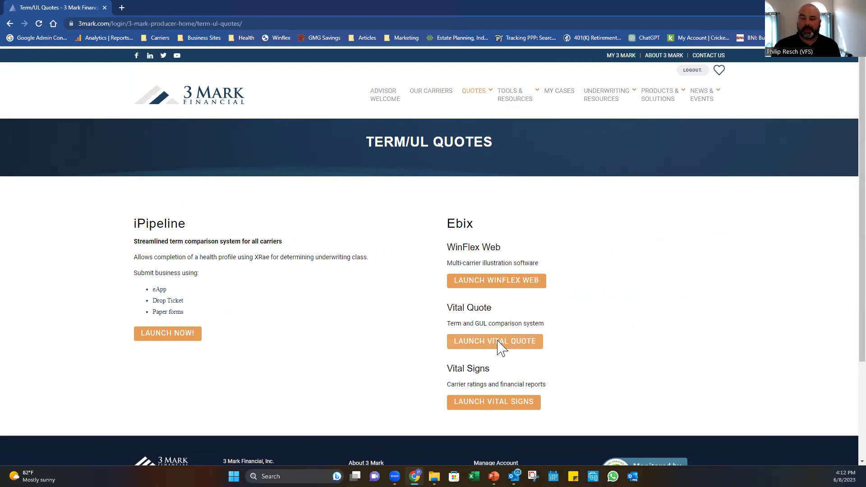
pyautogui.click(501, 341)
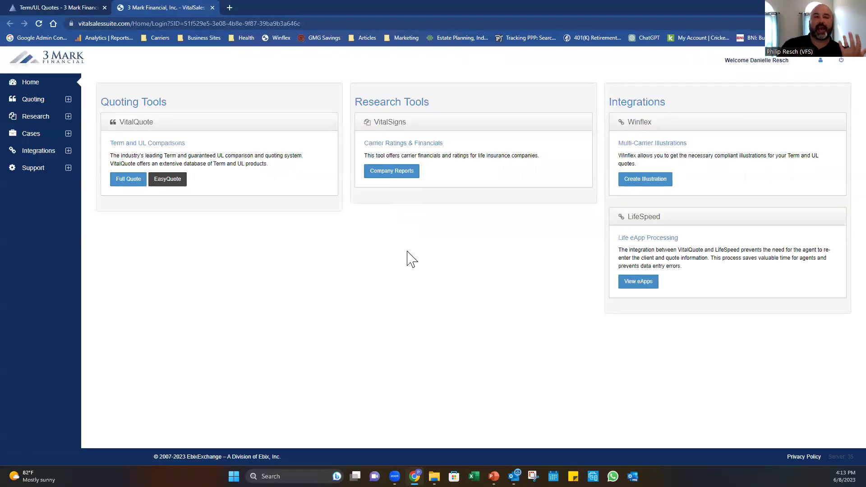
# Start a Full Quote, correct the client's name and set the age to 41.
pyautogui.click(121, 185)
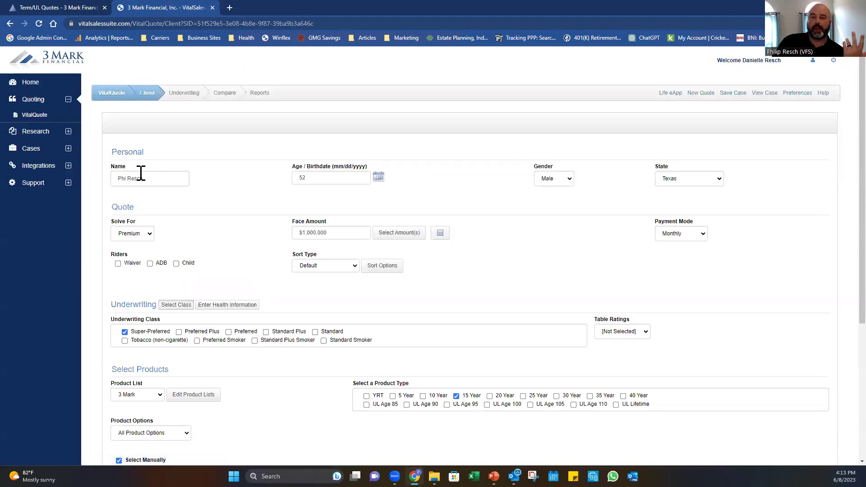
pyautogui.moveTo(149, 178); pyautogui.dragTo(118, 179)
pyautogui.click(149, 179)
pyautogui.click(126, 179)
pyautogui.write('l')
pyautogui.click(320, 177)
pyautogui.write('41')
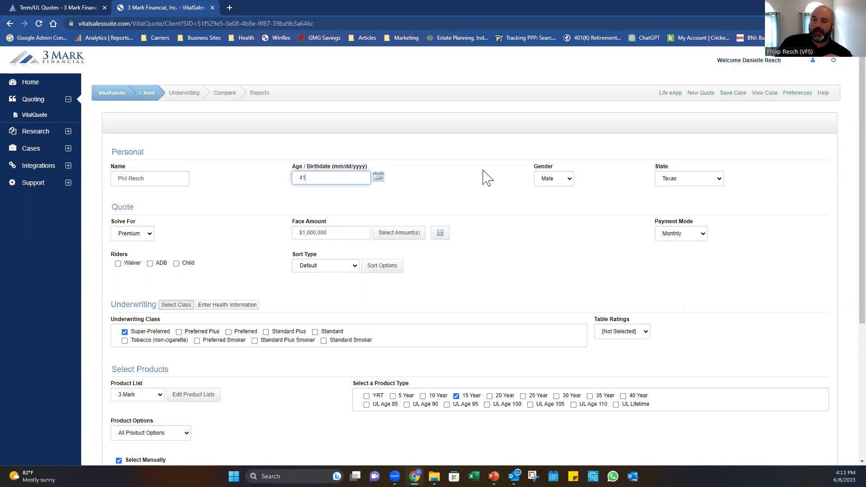
# Set the state to Tennessee and switch underwriting class from Super-Preferred to Standard.
pyautogui.click(714, 178)
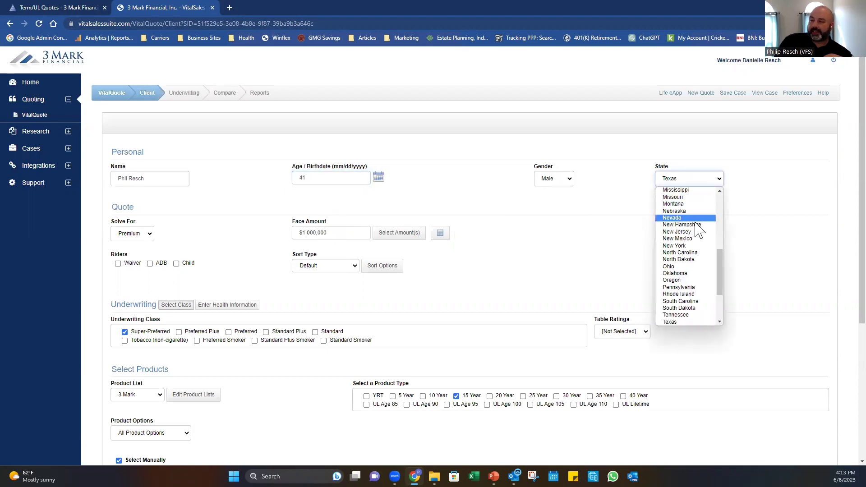
pyautogui.click(690, 315)
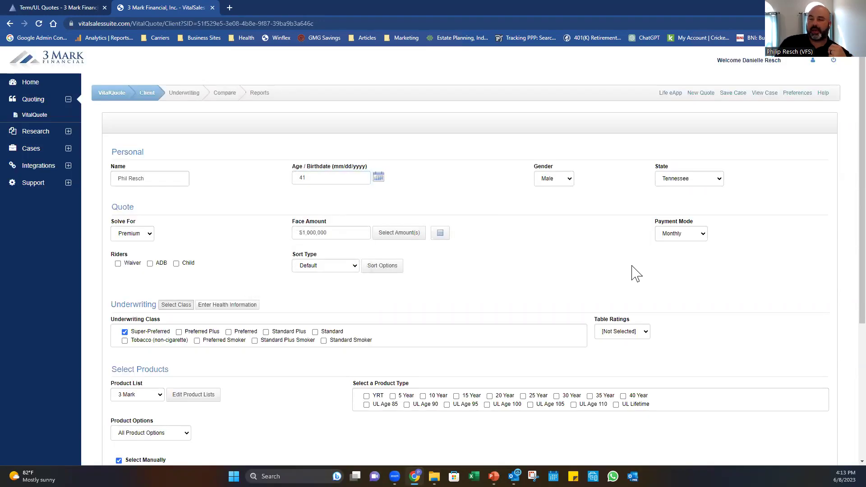
pyautogui.scroll(-2, 566, 257)
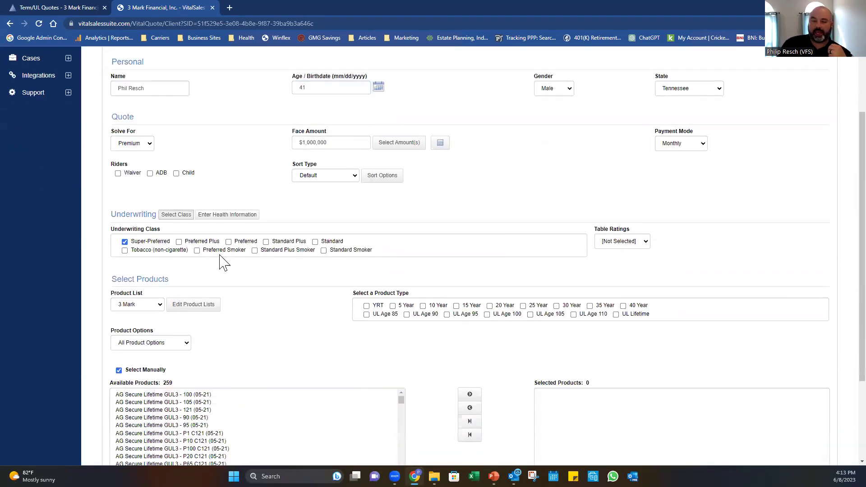
pyautogui.click(125, 242)
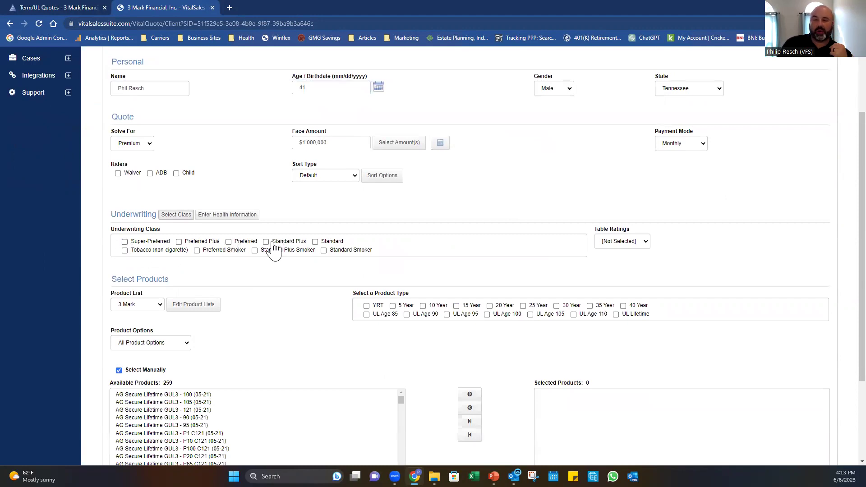
pyautogui.click(315, 242)
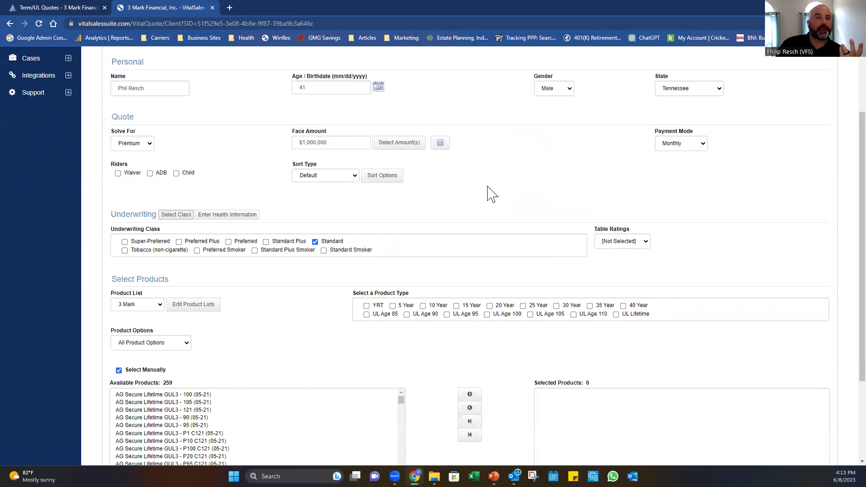
# Add $500,000 and $750,000 face amounts alongside the $1,000,000 amount.
pyautogui.click(397, 142)
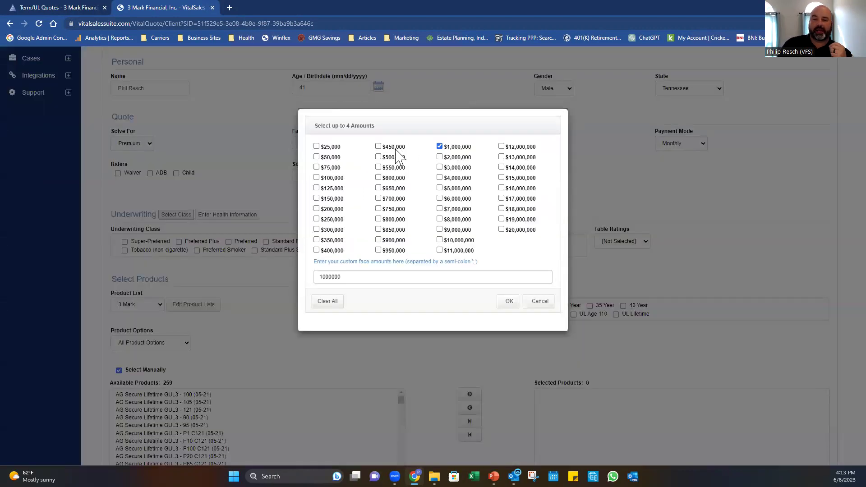
pyautogui.click(378, 156)
pyautogui.click(379, 208)
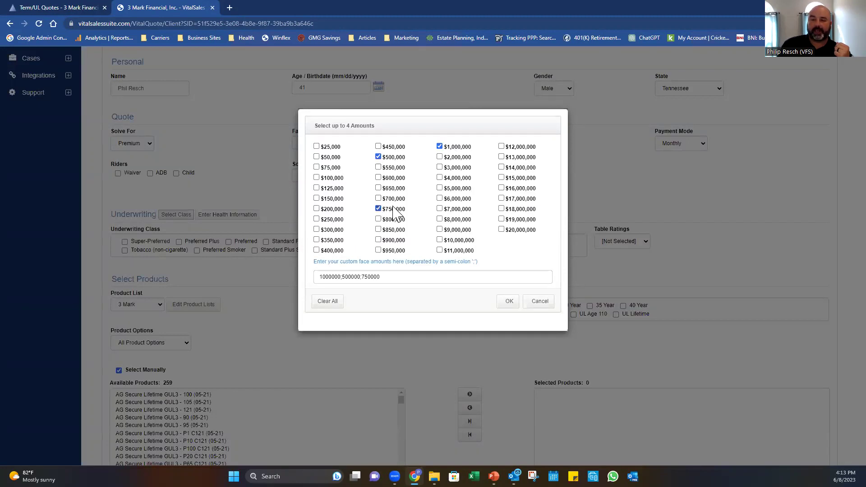
pyautogui.click(507, 301)
# Include 20 Year term products and generate the List Report.
pyautogui.scroll(-2, 490, 259)
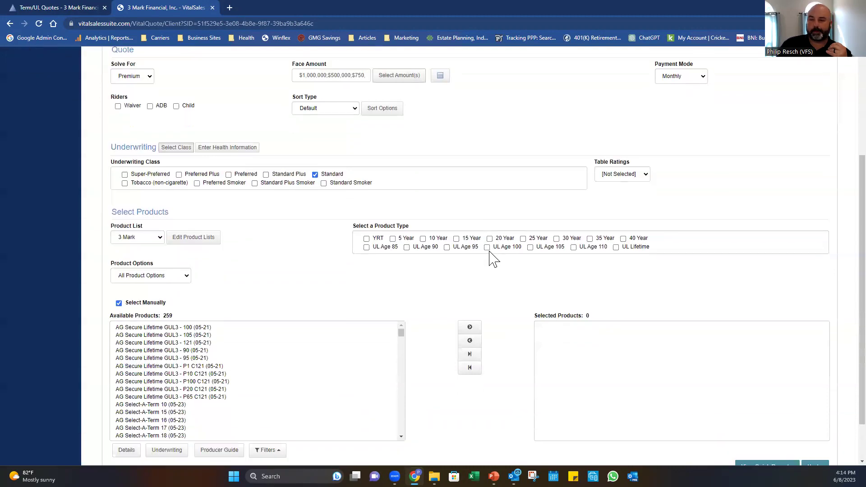
pyautogui.click(489, 215)
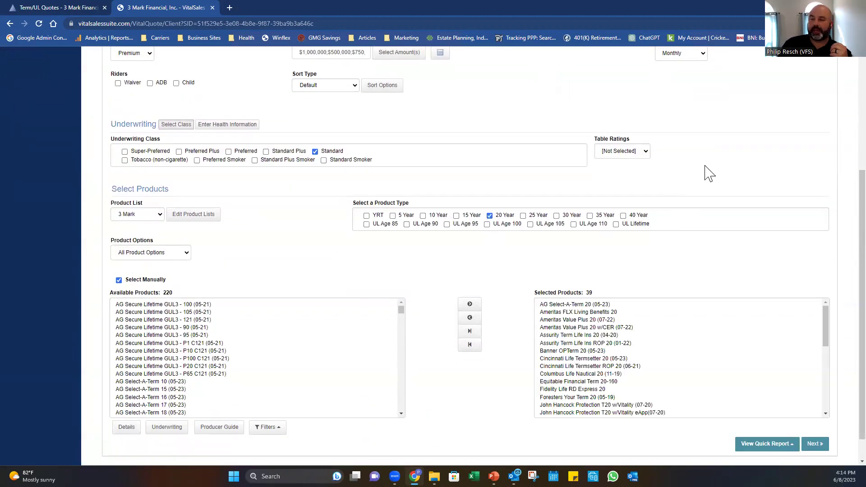
pyautogui.scroll(-1, 686, 333)
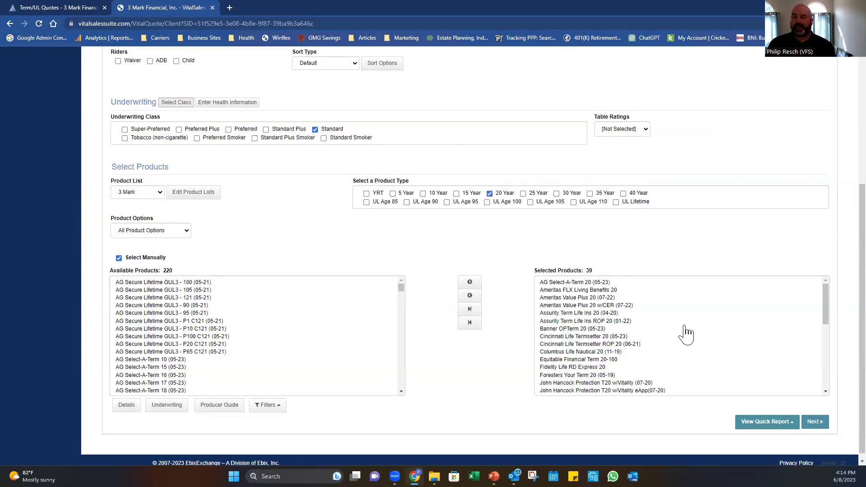
pyautogui.scroll(-5, 679, 330)
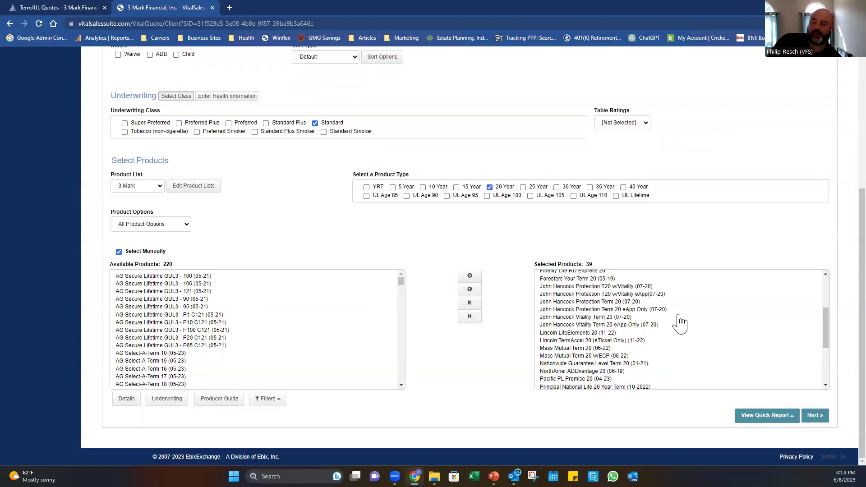
pyautogui.scroll(5, 667, 349)
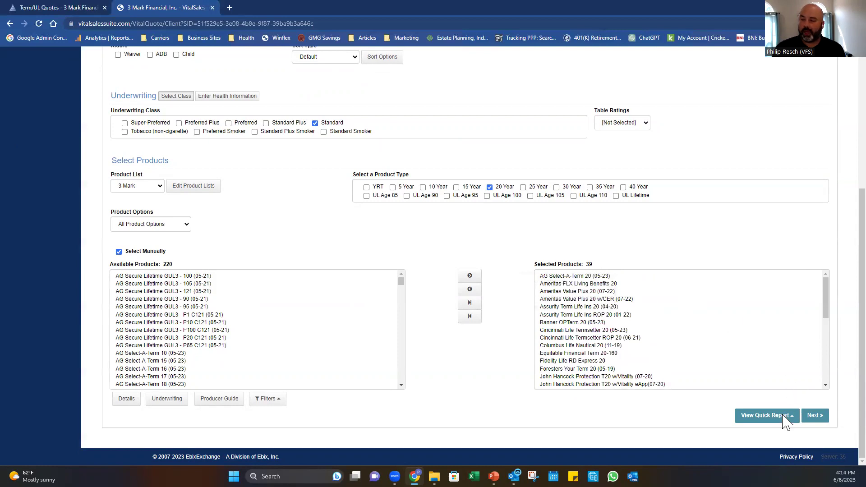
pyautogui.click(757, 415)
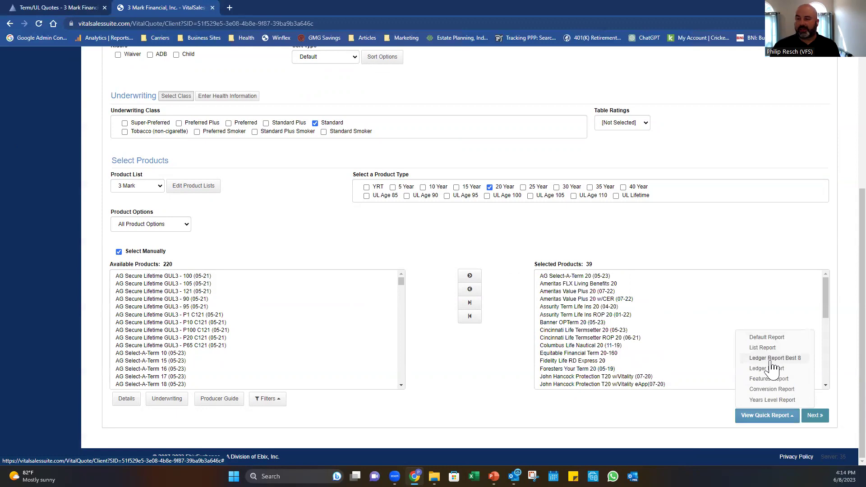
pyautogui.click(764, 348)
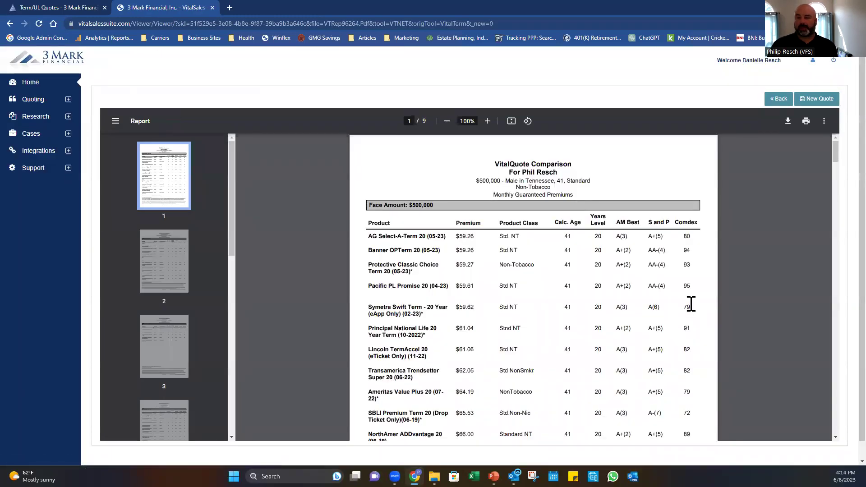
pyautogui.scroll(2, 690, 303)
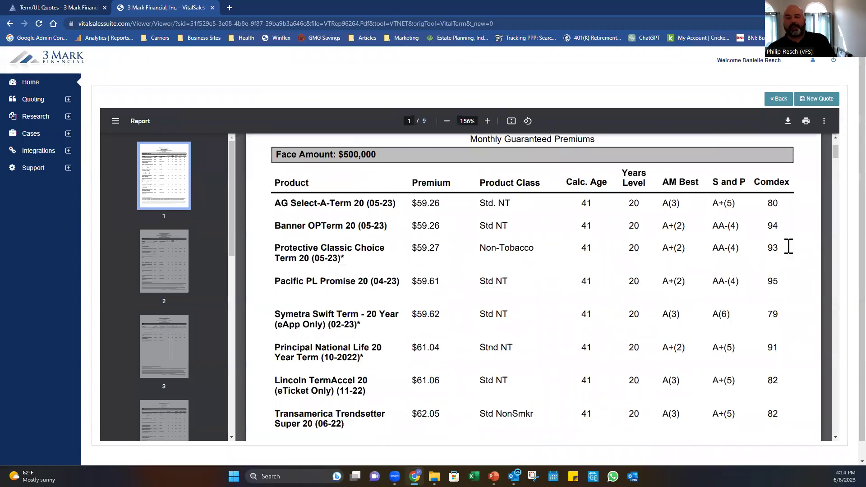
pyautogui.scroll(1, 789, 246)
pyautogui.moveTo(446, 162); pyautogui.dragTo(647, 160)
pyautogui.click(647, 161)
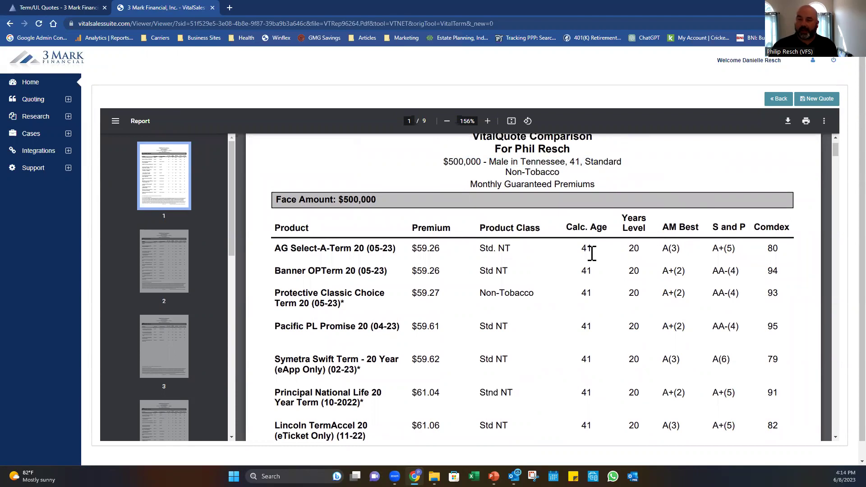
pyautogui.moveTo(628, 248); pyautogui.dragTo(798, 247)
pyautogui.click(798, 248)
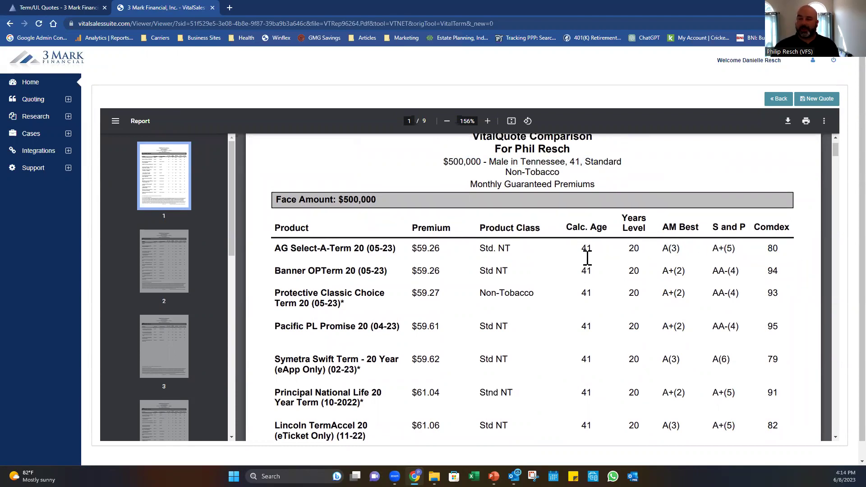
pyautogui.scroll(-1, 595, 243)
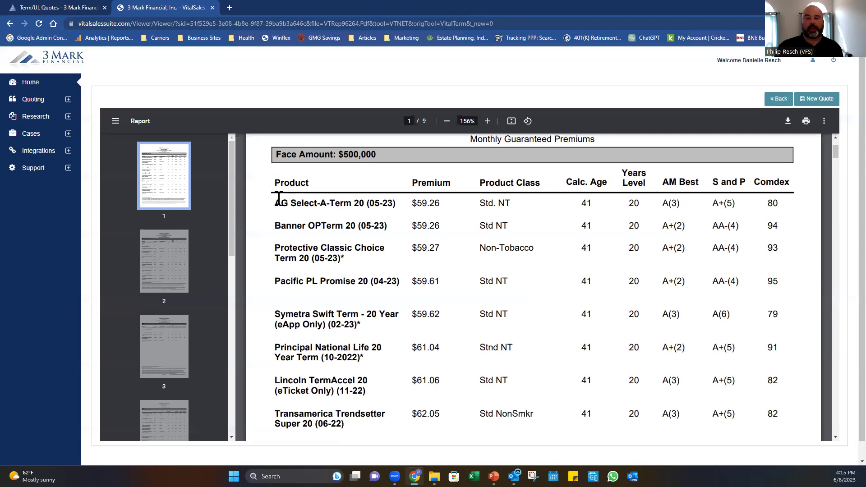
pyautogui.moveTo(275, 203); pyautogui.dragTo(346, 204)
pyautogui.click(346, 204)
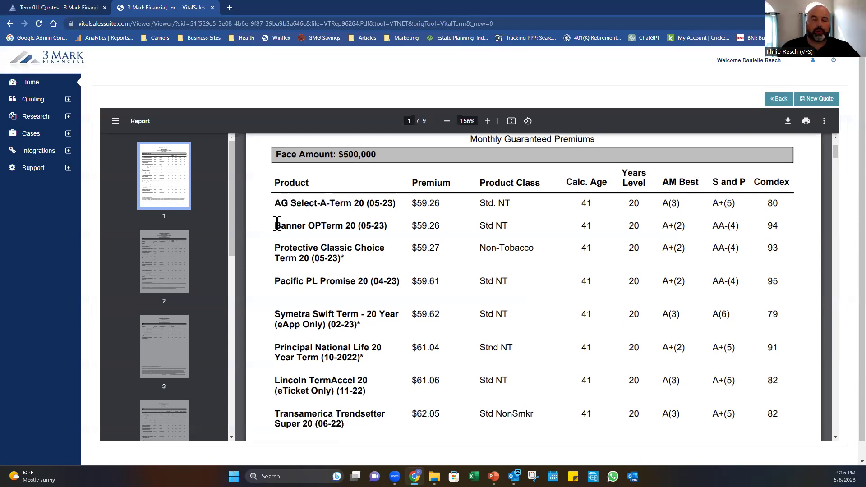
pyautogui.moveTo(277, 224); pyautogui.dragTo(367, 225)
pyautogui.click(350, 231)
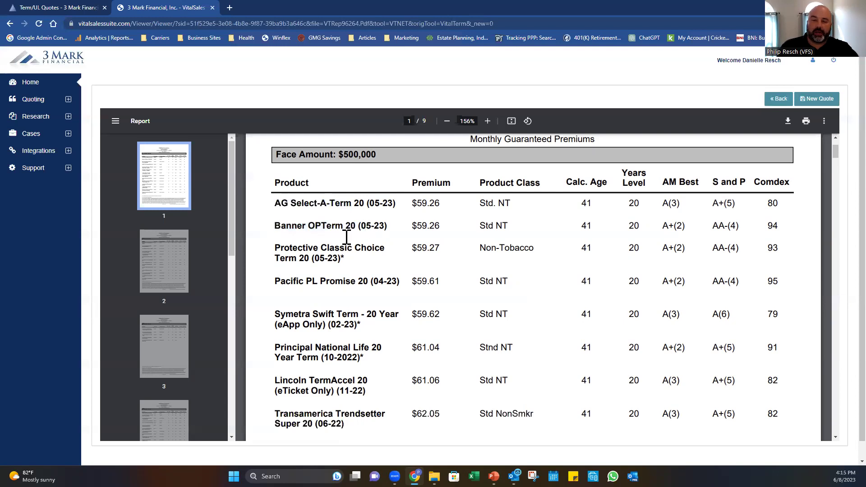
pyautogui.moveTo(276, 248); pyautogui.dragTo(360, 248)
pyautogui.click(269, 285)
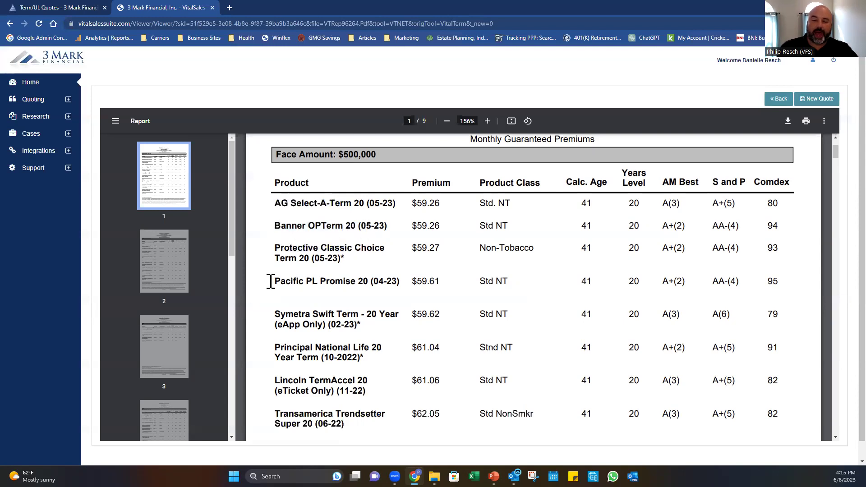
pyautogui.moveTo(273, 281); pyautogui.dragTo(365, 279)
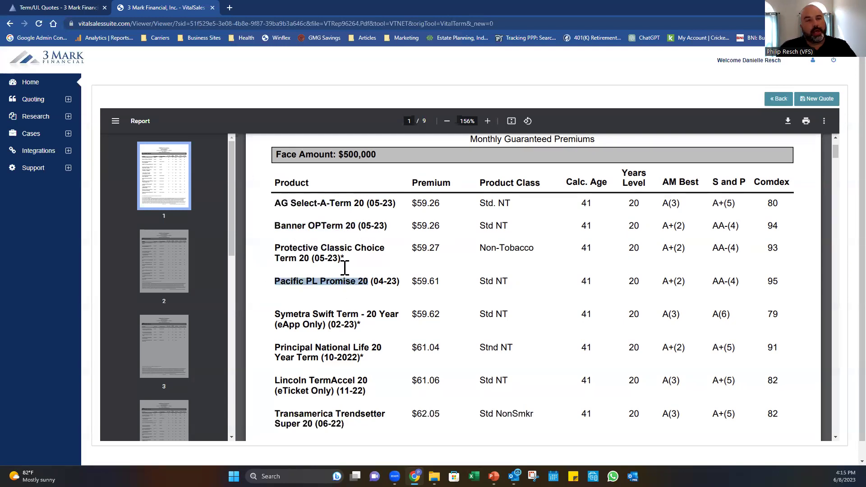
pyautogui.click(309, 281)
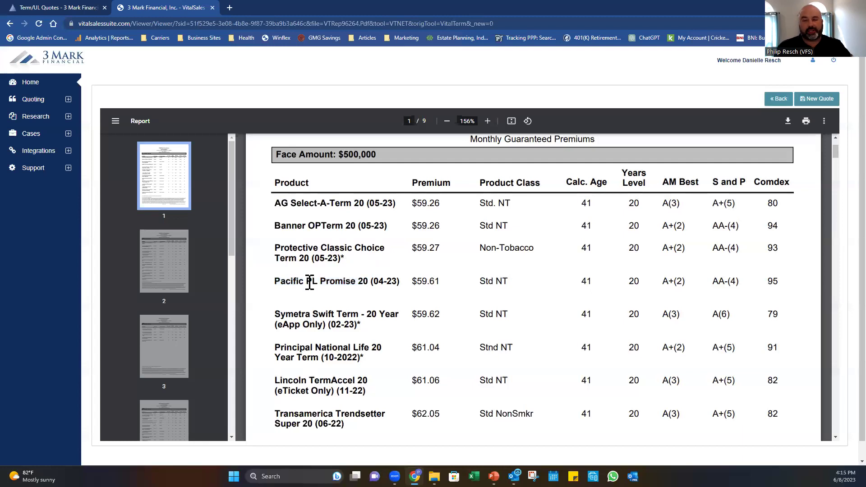
pyautogui.moveTo(277, 282); pyautogui.dragTo(359, 282)
pyautogui.click(361, 282)
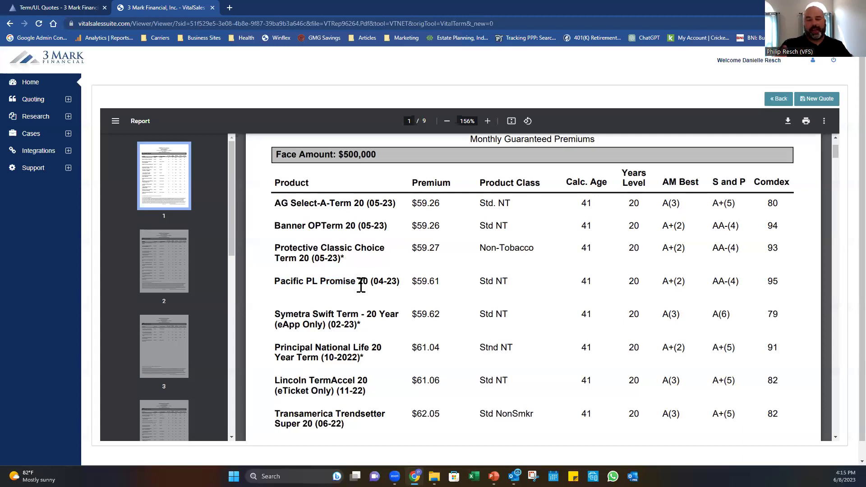
pyautogui.moveTo(275, 282); pyautogui.dragTo(367, 284)
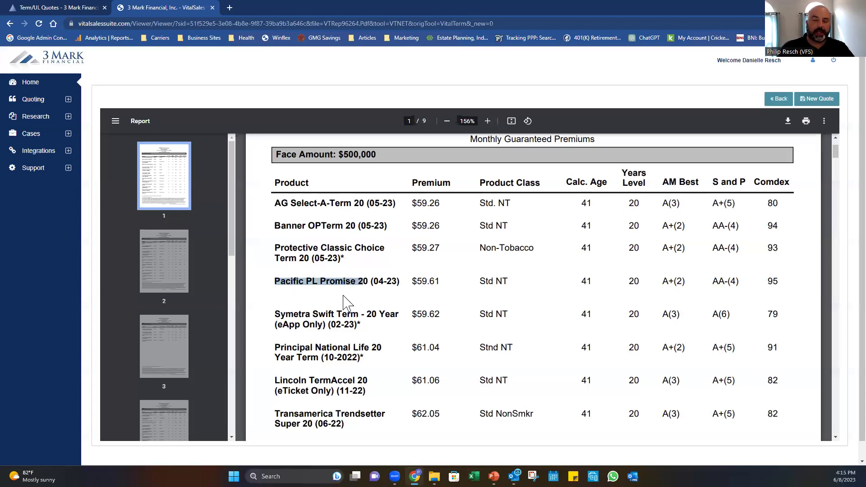
pyautogui.click(344, 301)
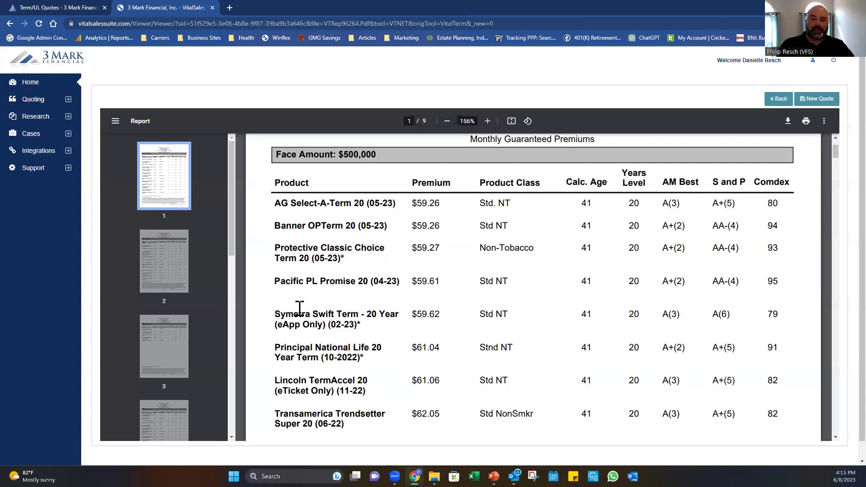
pyautogui.moveTo(273, 315); pyautogui.dragTo(395, 319)
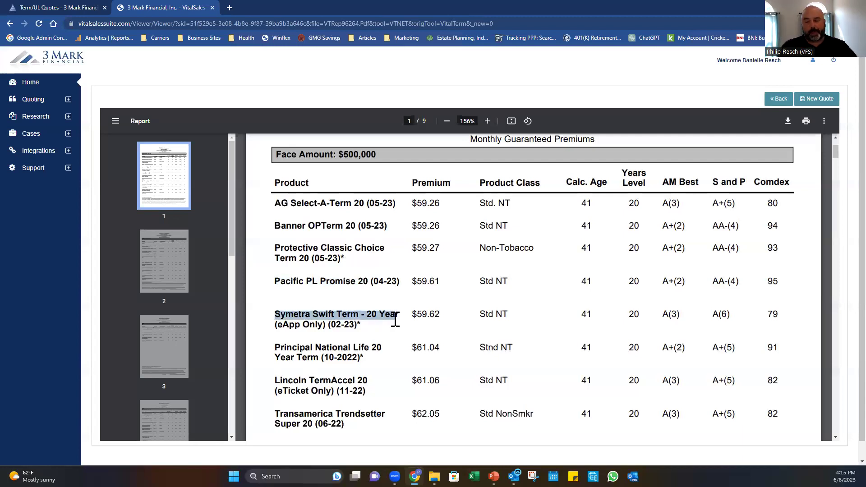
pyautogui.click(395, 319)
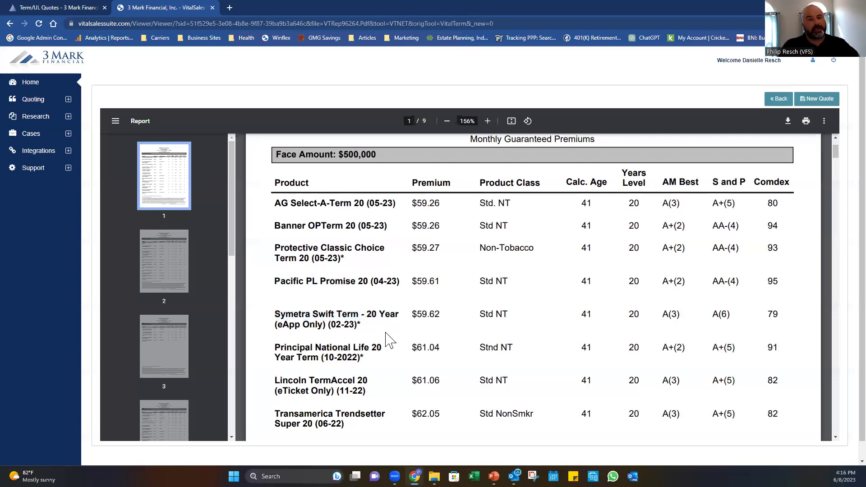
pyautogui.moveTo(396, 315); pyautogui.dragTo(269, 311)
pyautogui.click(270, 314)
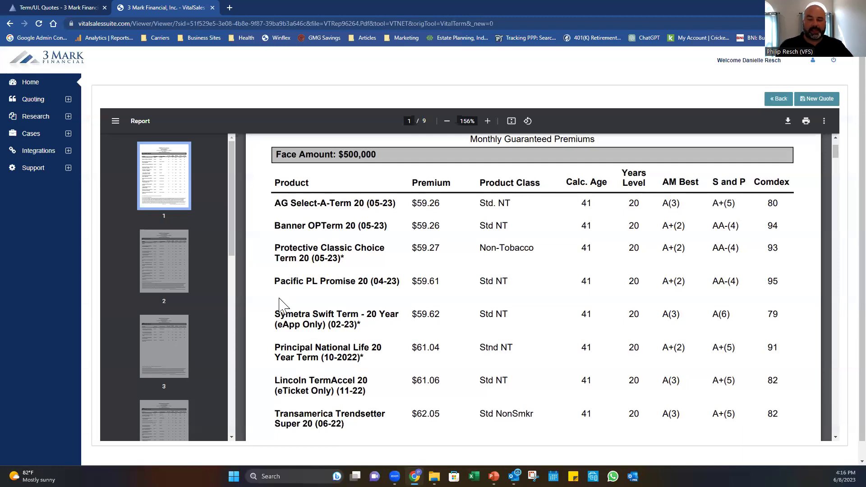
pyautogui.moveTo(273, 311); pyautogui.dragTo(282, 283)
pyautogui.click(281, 282)
pyautogui.moveTo(310, 224); pyautogui.dragTo(464, 194)
pyautogui.doubleClick(434, 224)
pyautogui.moveTo(410, 246); pyautogui.dragTo(445, 246)
pyautogui.moveTo(417, 276); pyautogui.dragTo(445, 280)
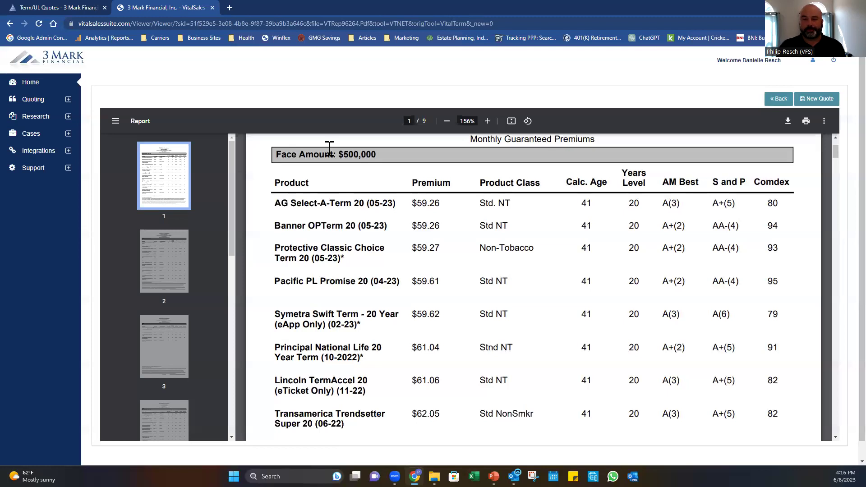
pyautogui.scroll(2, 418, 225)
pyautogui.moveTo(447, 202); pyautogui.dragTo(474, 207)
pyautogui.click(344, 275)
pyautogui.moveTo(334, 291); pyautogui.dragTo(326, 316)
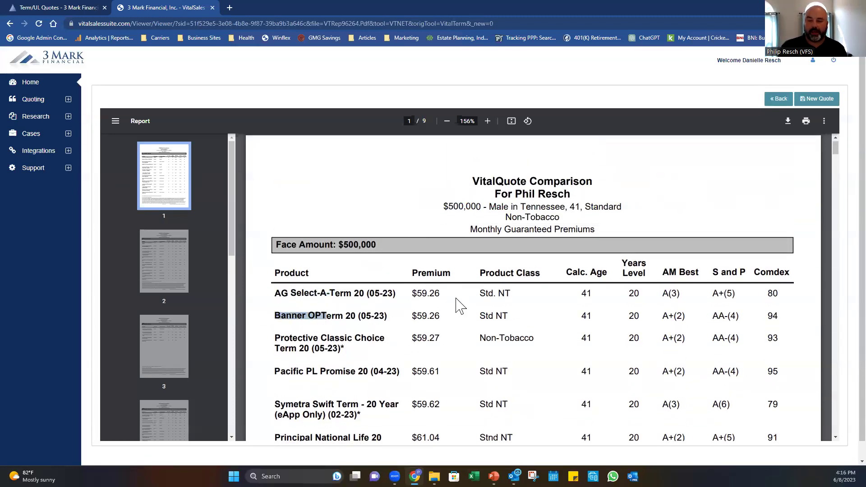
pyautogui.click(273, 294)
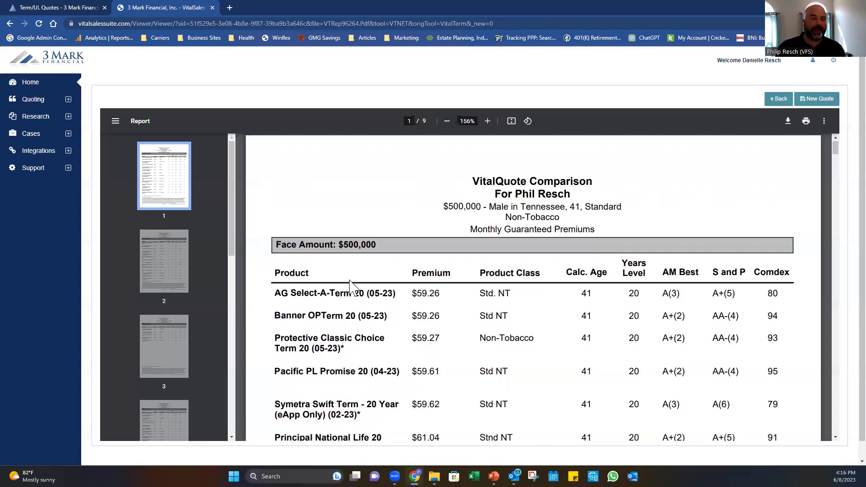
# Scroll to page 4 and highlight the $750,000 face amount in the subtitle.
pyautogui.scroll(-2, 299, 328)
pyautogui.scroll(-10, 299, 328)
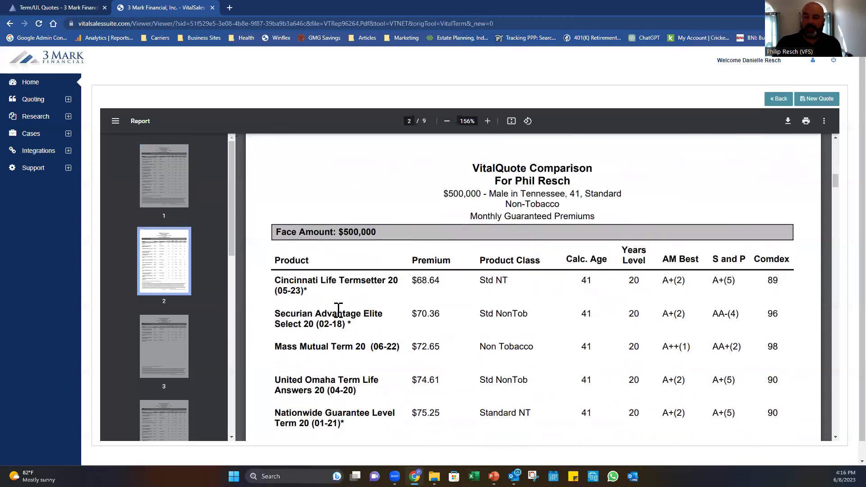
pyautogui.scroll(-4, 341, 194)
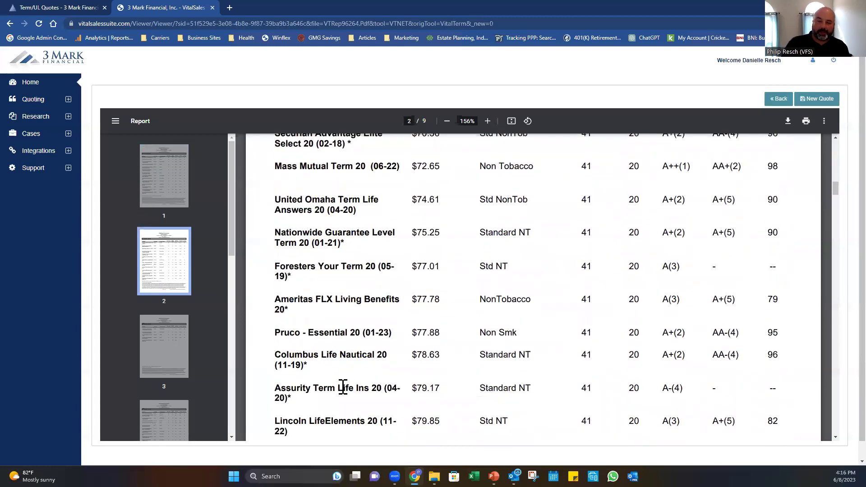
pyautogui.scroll(-5, 487, 316)
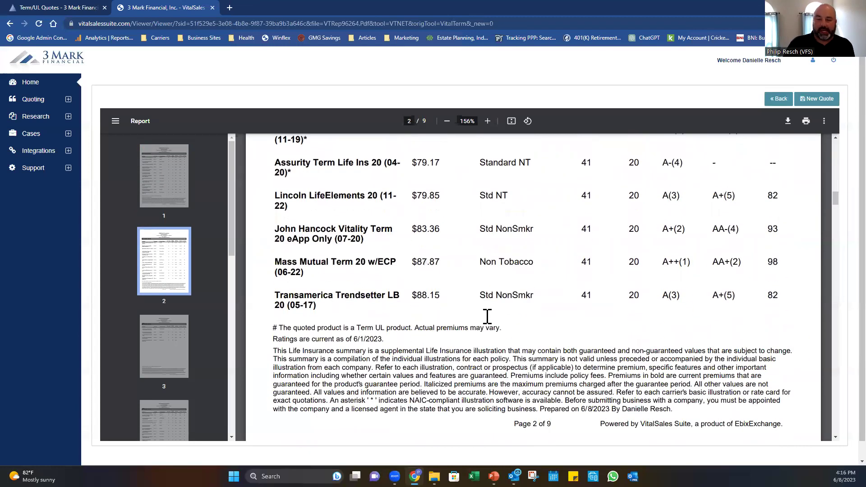
pyautogui.scroll(-7, 487, 316)
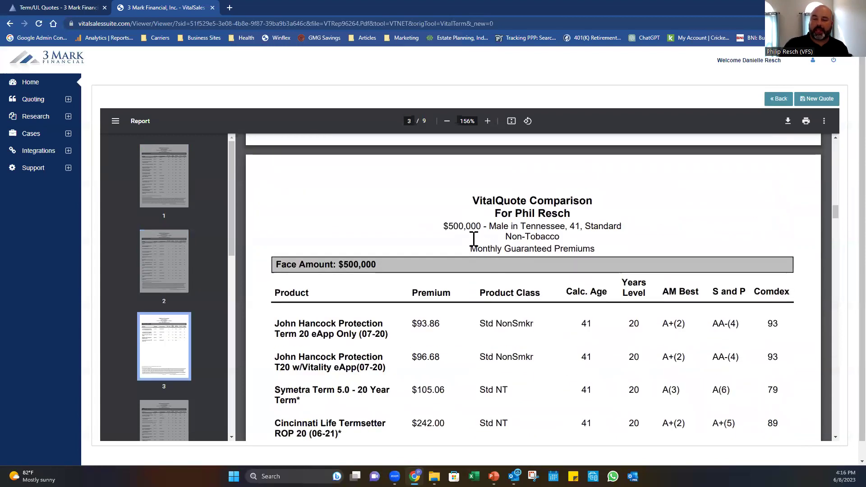
pyautogui.scroll(-12, 460, 259)
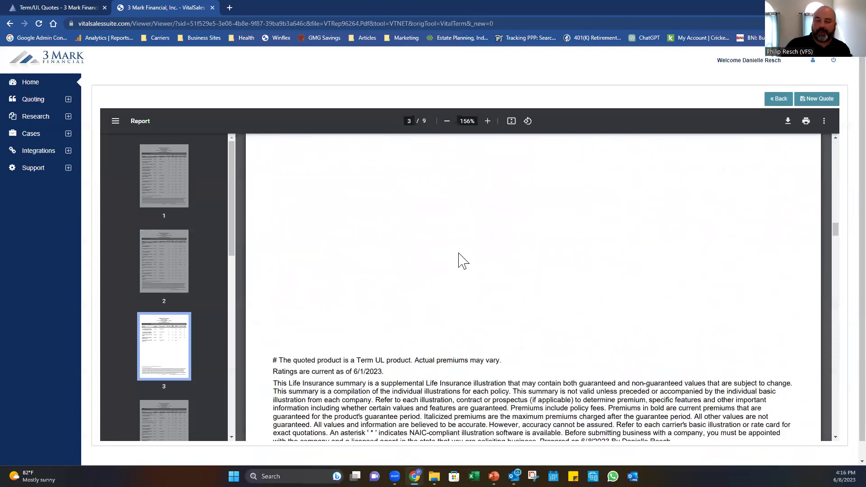
pyautogui.moveTo(444, 214); pyautogui.dragTo(479, 210)
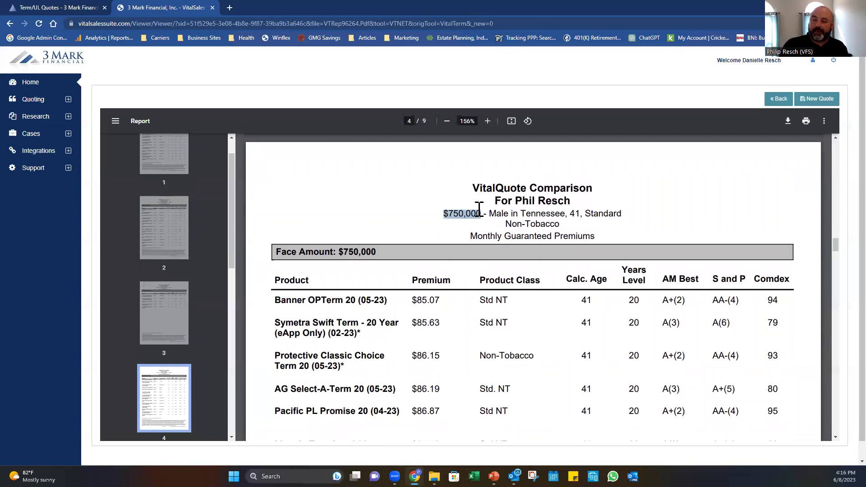
pyautogui.scroll(-2, 479, 210)
# Highlight the Banner OPTerm, Symetra Swift Term and Protective Classic Choice product names.
pyautogui.moveTo(275, 210); pyautogui.dragTo(362, 210)
pyautogui.click(366, 210)
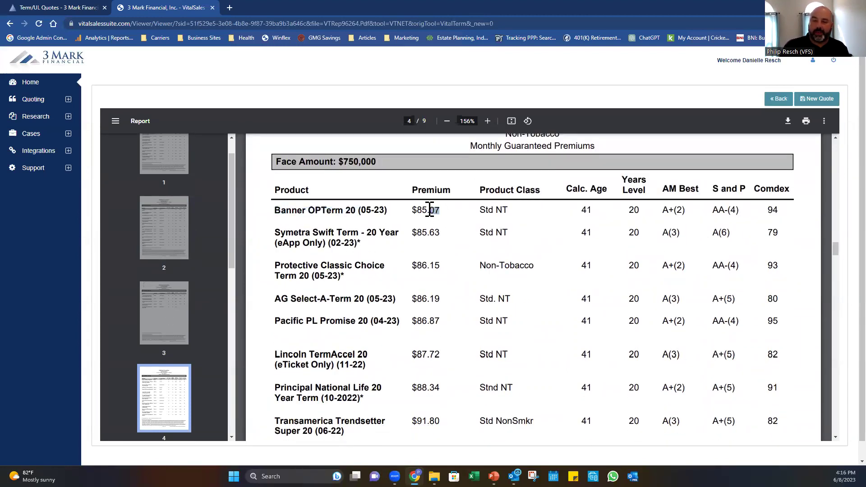
pyautogui.moveTo(276, 233); pyautogui.dragTo(339, 228)
pyautogui.click(294, 258)
pyautogui.moveTo(270, 268); pyautogui.dragTo(367, 261)
pyautogui.click(400, 284)
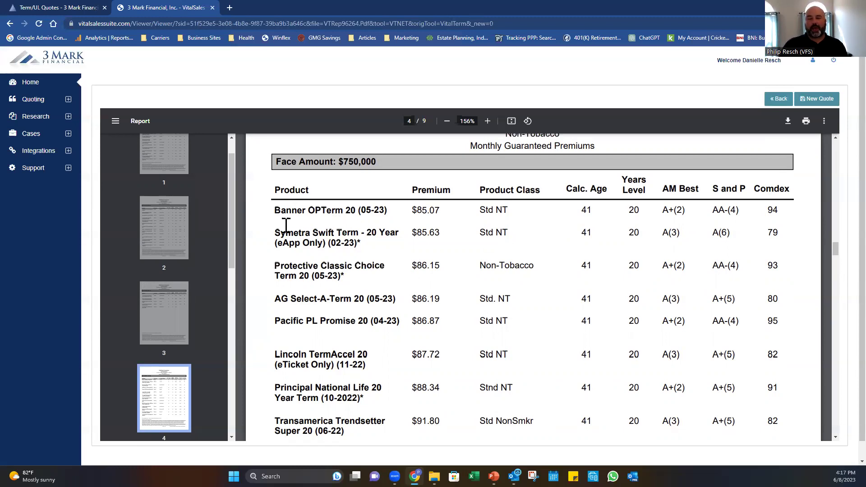
# Re-highlight Banner OPTerm 20, Symetra Swift Term - 20 Year and the $86.15 Protective premium.
pyautogui.moveTo(276, 209); pyautogui.dragTo(356, 210)
pyautogui.click(251, 247)
pyautogui.moveTo(272, 233); pyautogui.dragTo(449, 229)
pyautogui.click(505, 217)
pyautogui.moveTo(408, 265); pyautogui.dragTo(448, 262)
pyautogui.click(450, 262)
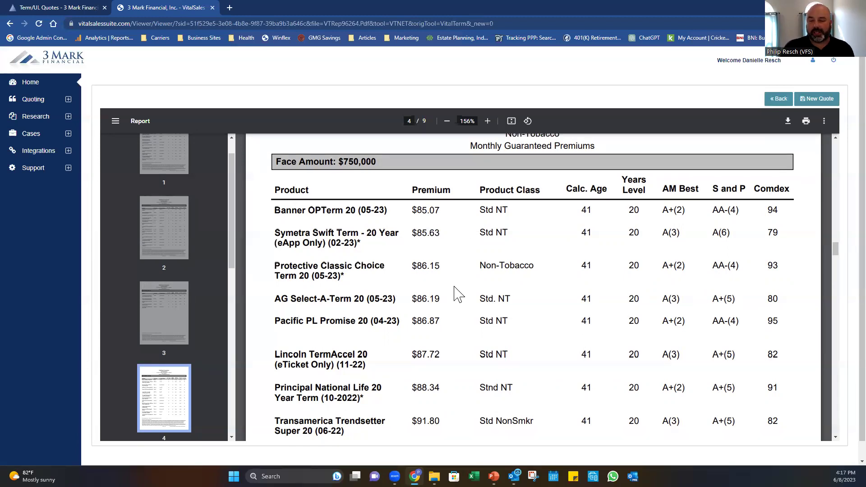
# Scroll through pages 5 and 6 to the $1,000,000 table on page 7.
pyautogui.scroll(-4, 454, 291)
pyautogui.scroll(-2, 457, 288)
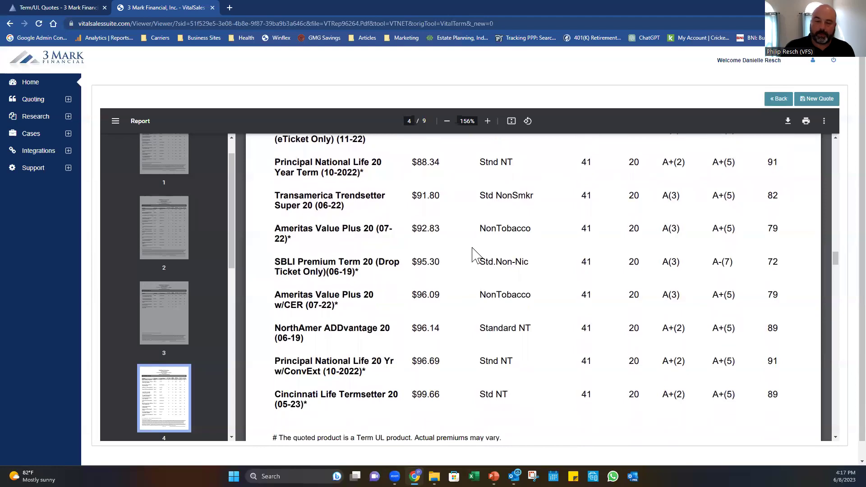
pyautogui.scroll(-20, 472, 255)
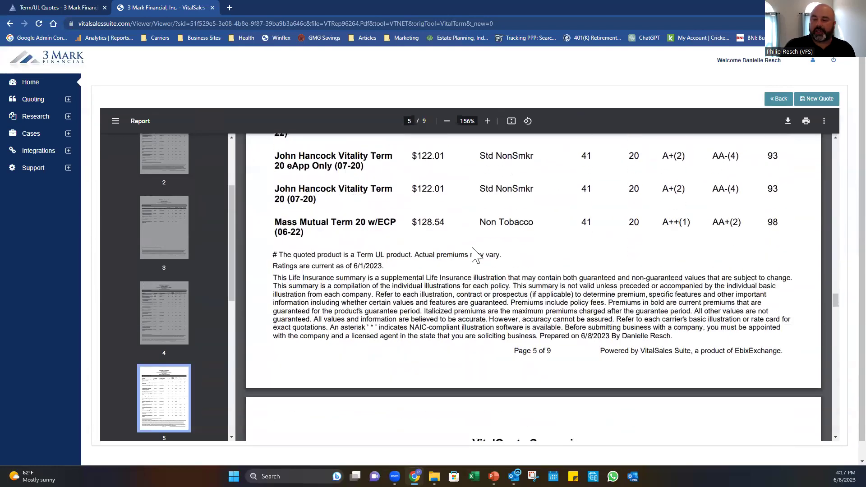
pyautogui.scroll(-20, 476, 254)
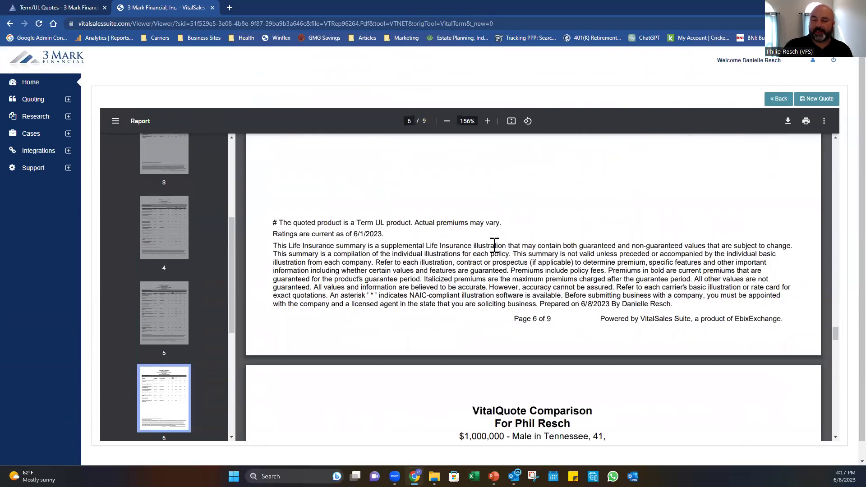
pyautogui.scroll(-8, 494, 245)
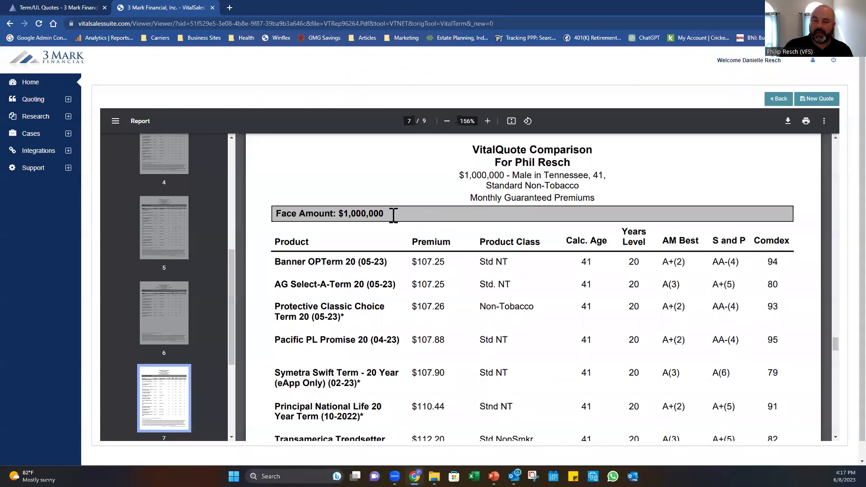
pyautogui.scroll(-2, 393, 215)
# Highlight the $107.25 Banner and AG Select premiums and the $107.26 Protective premium.
pyautogui.moveTo(446, 194); pyautogui.dragTo(419, 171)
pyautogui.click(421, 194)
pyautogui.click(421, 170)
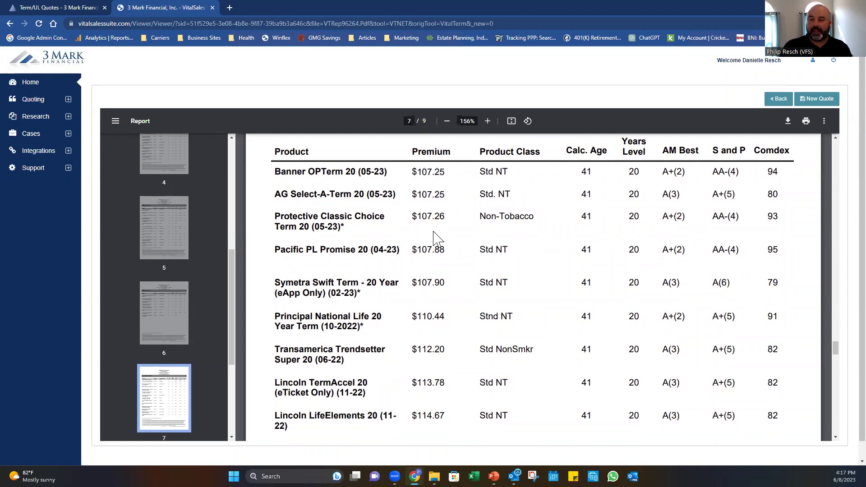
pyautogui.moveTo(445, 217); pyautogui.dragTo(412, 216)
pyautogui.click(412, 216)
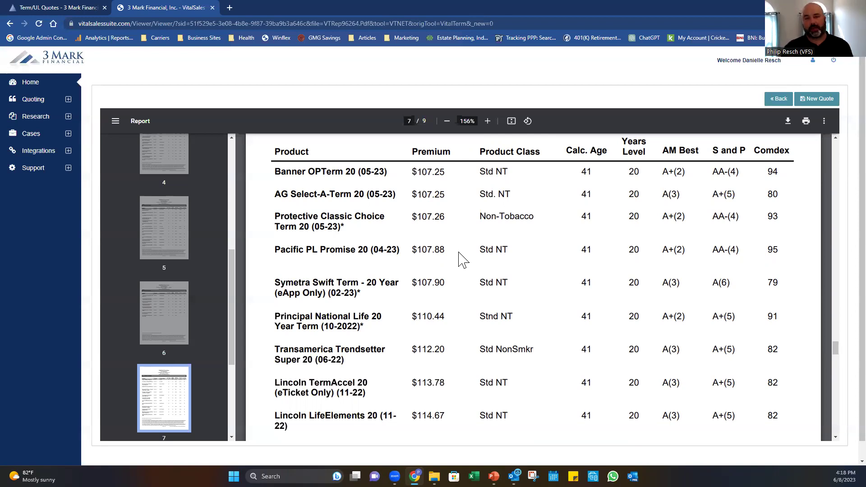
# Close the VitalSales report tab to return to the 3 Mark Term/UL Quotes page.
pyautogui.click(212, 8)
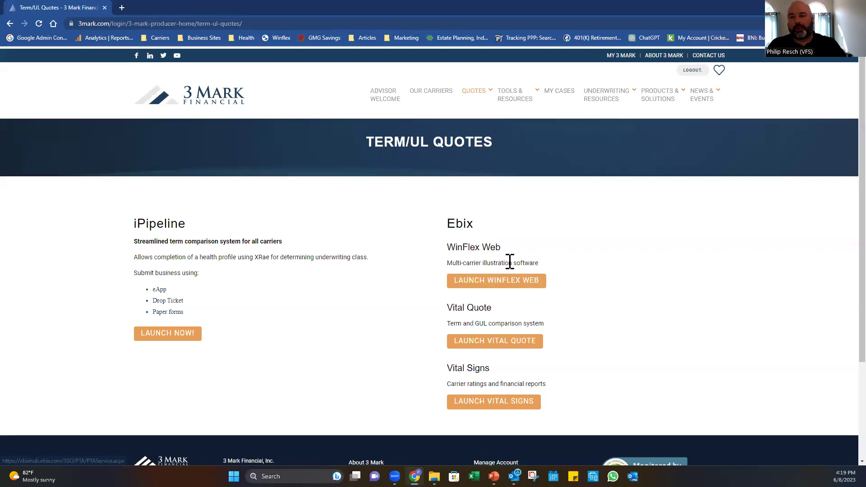
pyautogui.moveTo(512, 109)
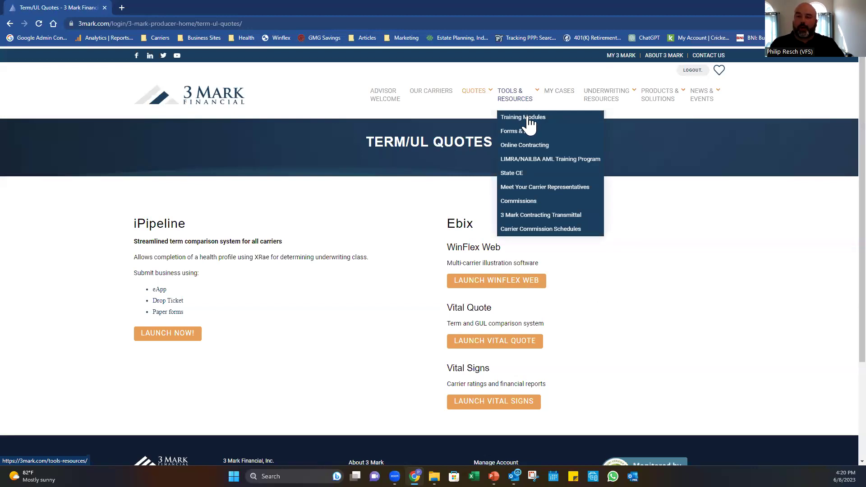
# Open Training Modules and review its SmartView, Vital Quote, WinFlex, SureLC and XRAE tutorials.
pyautogui.click(527, 118)
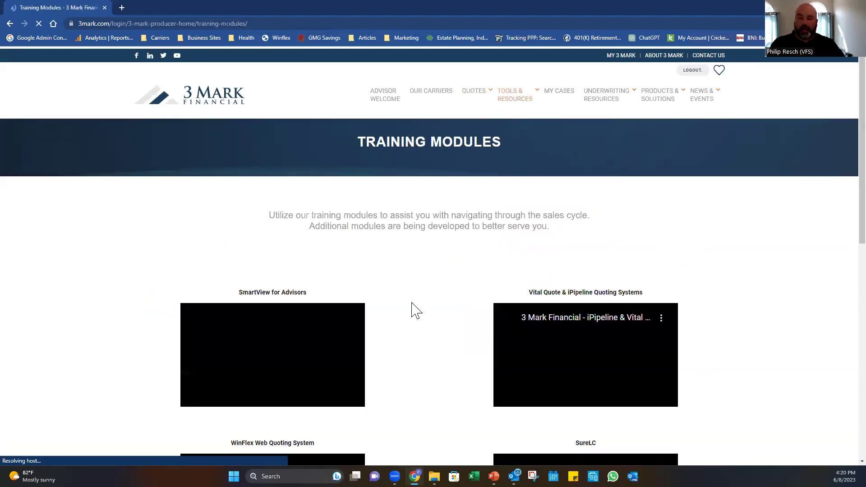
pyautogui.scroll(-3, 477, 253)
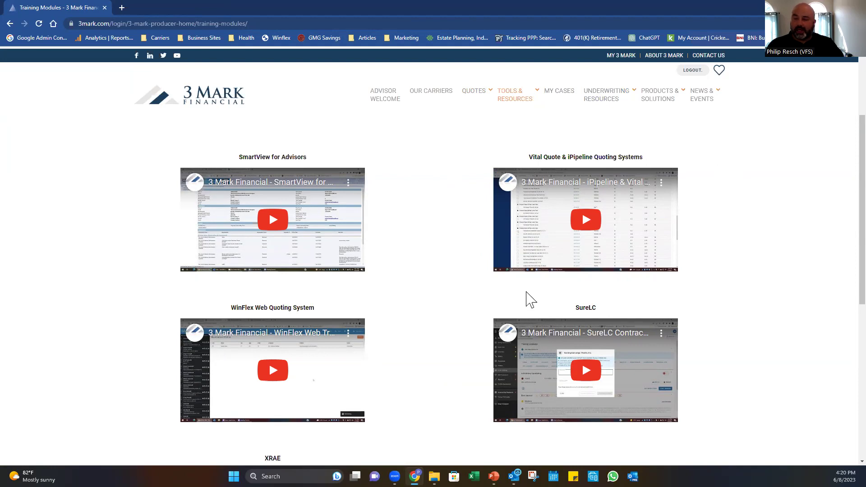
pyautogui.scroll(-5, 600, 306)
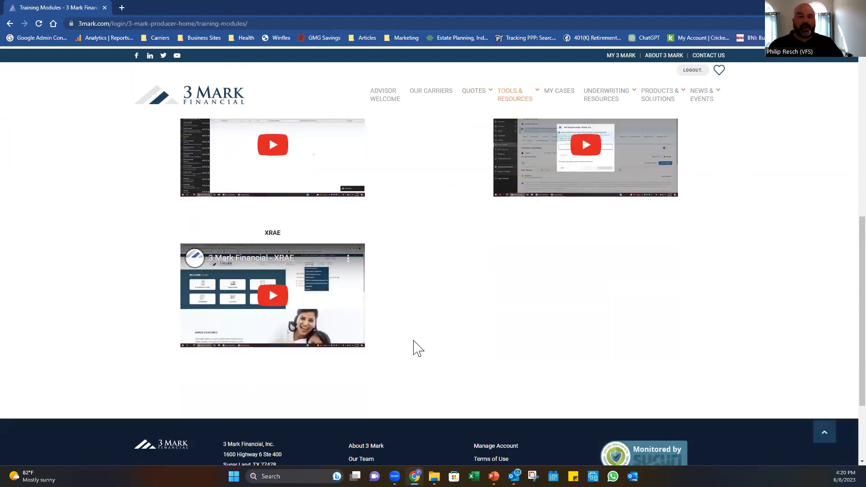
pyautogui.scroll(1, 456, 248)
pyautogui.scroll(7, 439, 263)
pyautogui.moveTo(523, 93)
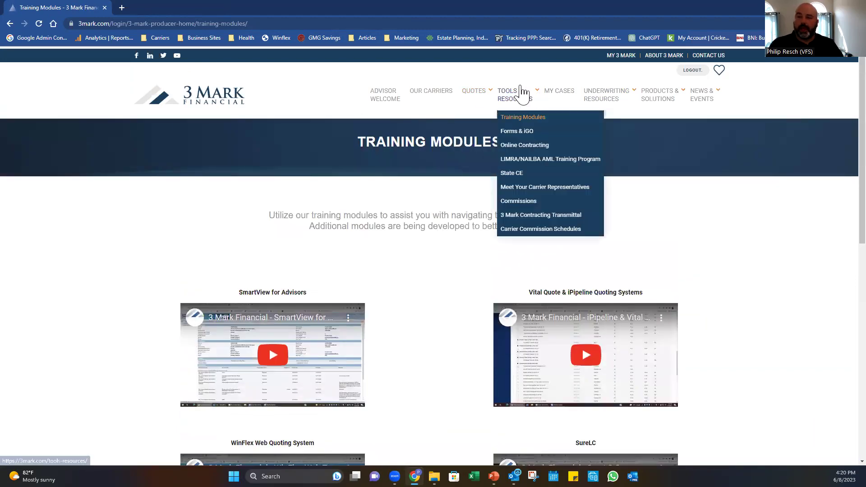
# Open the Forms & iGO page and launch FormsPipe in a new tab.
pyautogui.click(521, 143)
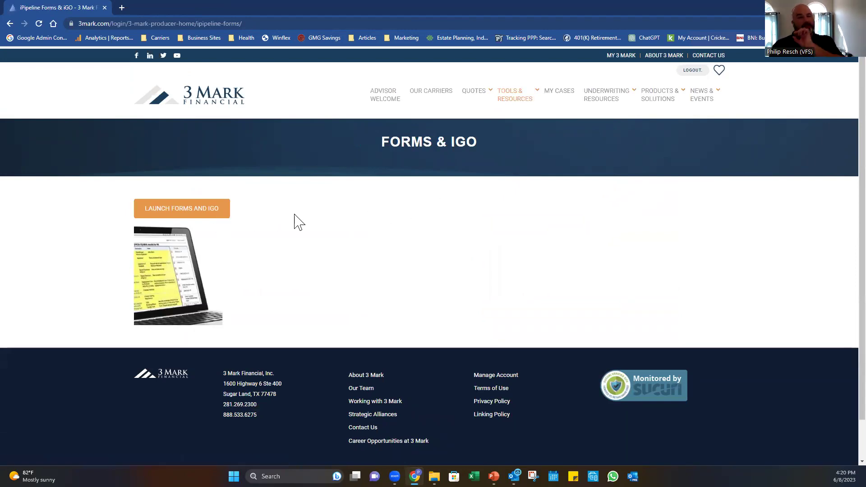
pyautogui.click(175, 209)
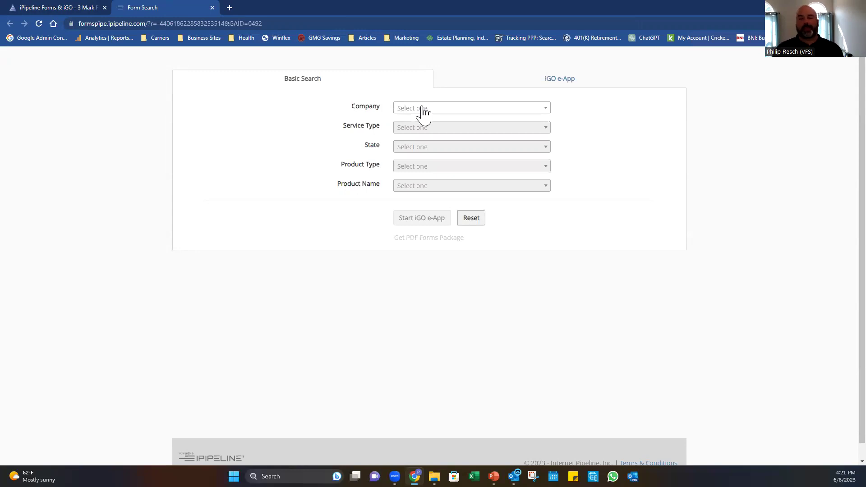
# Search North American, New Business, Tennessee, Term Life, ADDvantage Gen 9 forms.
pyautogui.click(423, 111)
pyautogui.write('north')
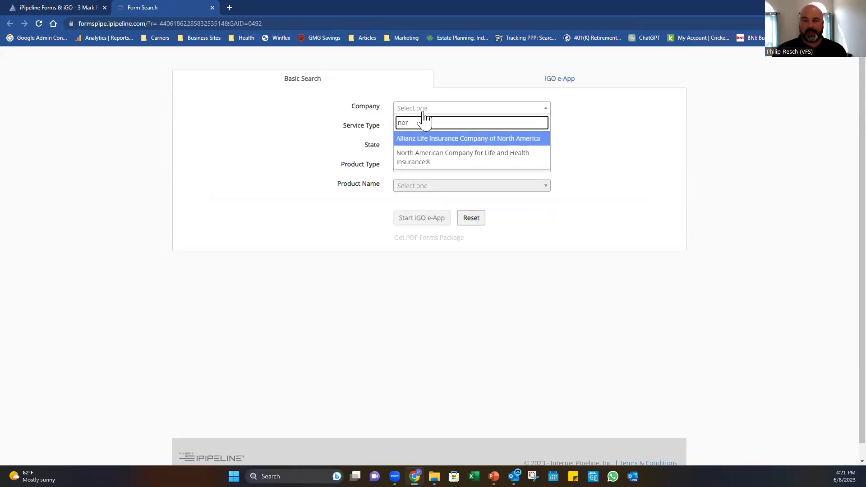
pyautogui.click(435, 157)
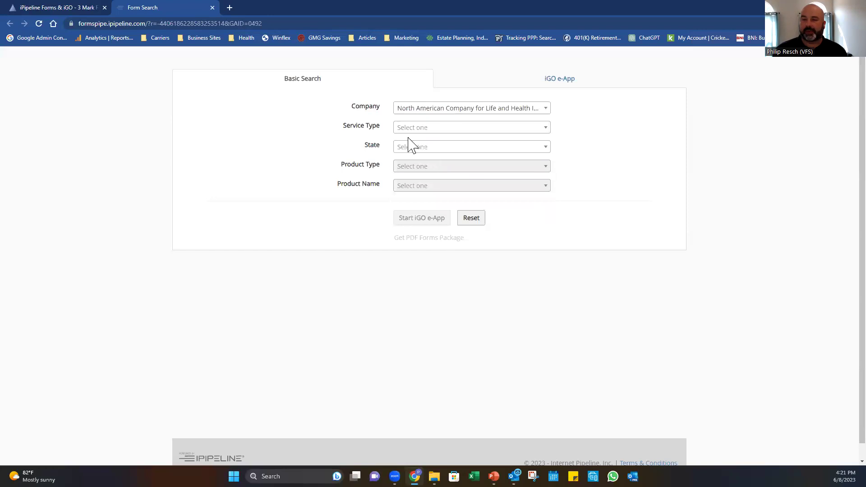
pyautogui.click(433, 130)
pyautogui.click(432, 158)
pyautogui.click(434, 149)
pyautogui.write('te')
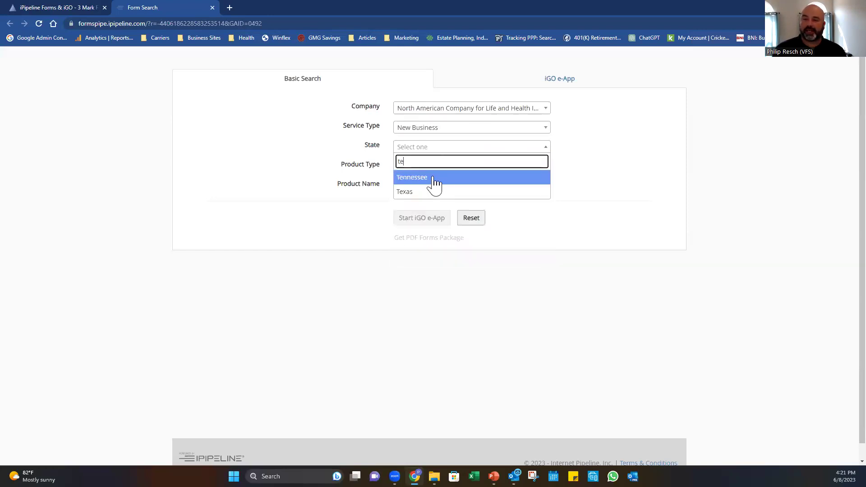
pyautogui.click(435, 178)
pyautogui.click(437, 167)
pyautogui.click(434, 199)
pyautogui.click(440, 185)
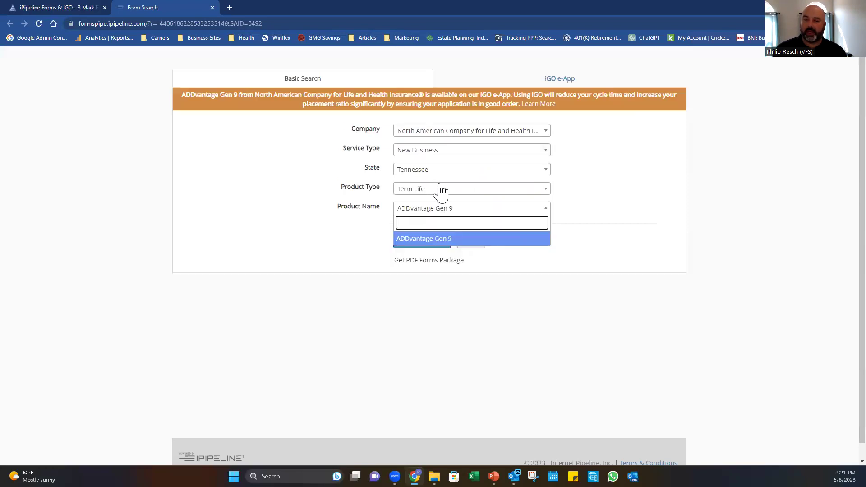
pyautogui.click(424, 240)
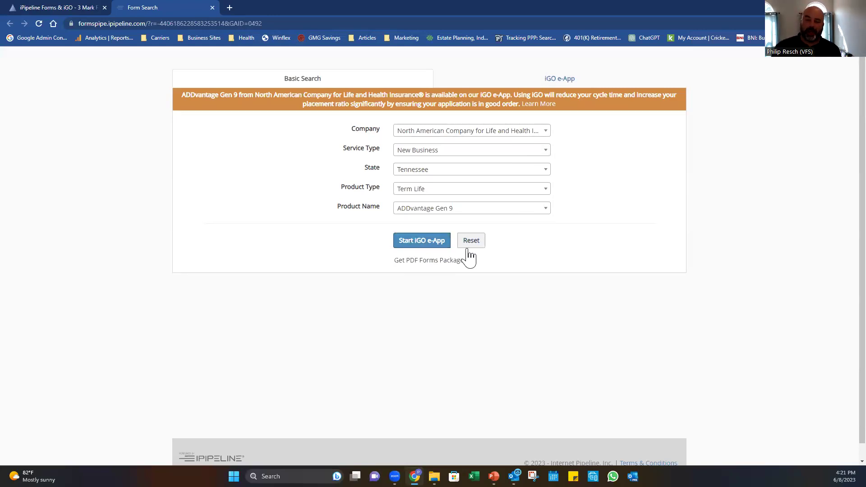
# Get the PDF forms package and browse the 40 results.
pyautogui.click(422, 265)
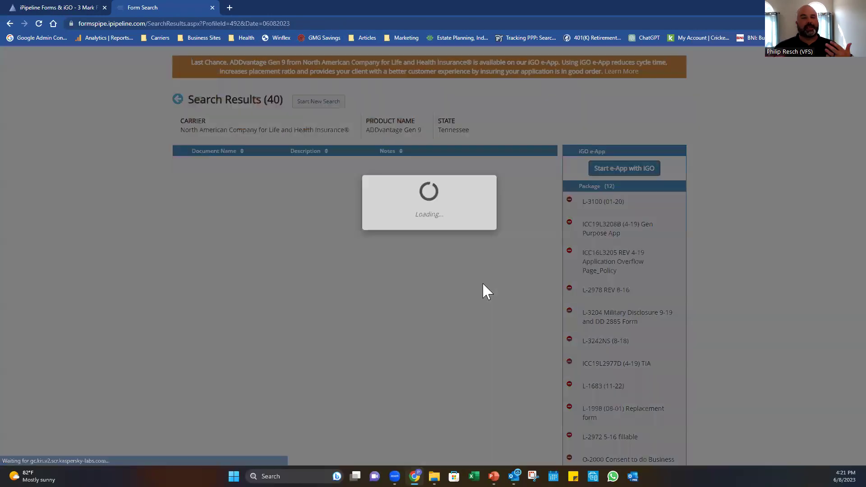
pyautogui.scroll(-3, 739, 271)
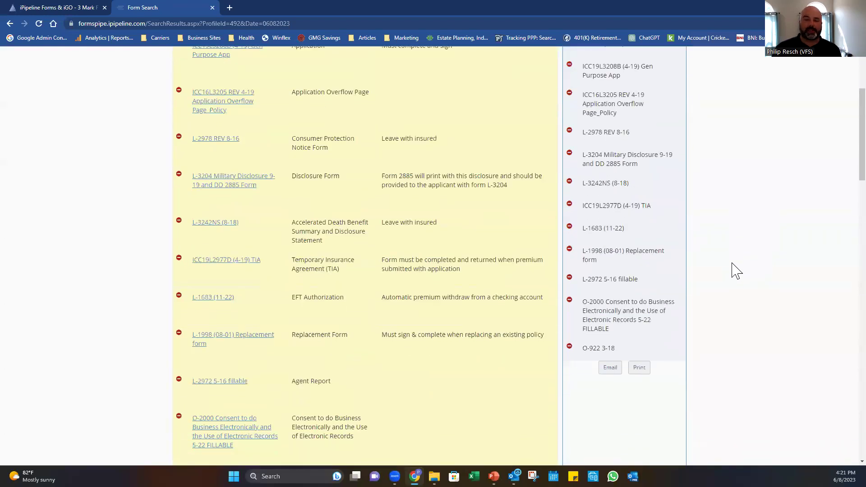
pyautogui.scroll(-4, 736, 270)
pyautogui.scroll(4, 735, 268)
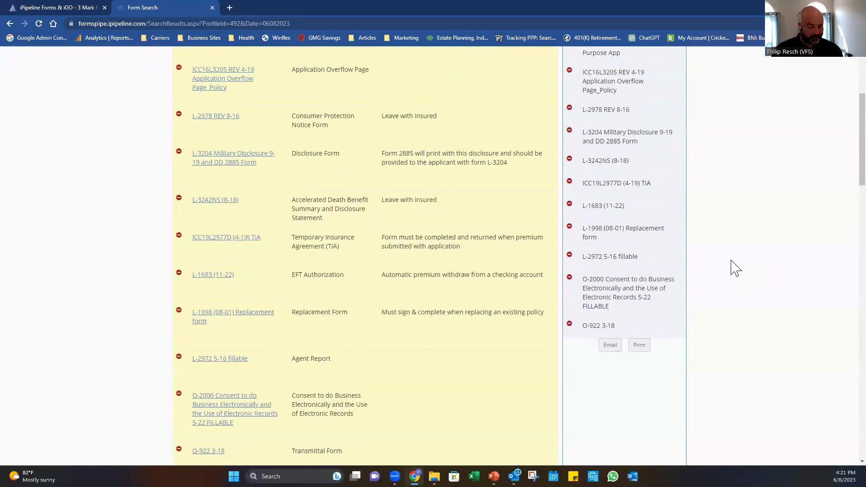
# Find 'eft' on the page, view the L-1683 EFT Authorization form, then close it.
pyautogui.hotkey('ctrl', 'f')
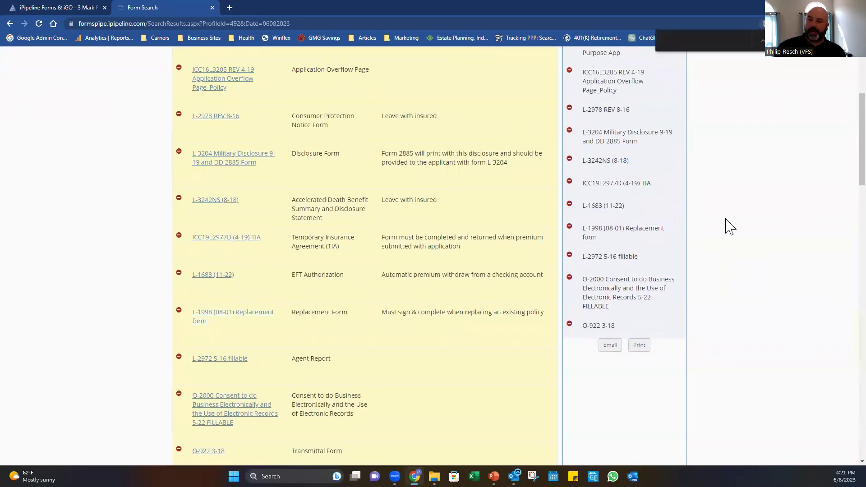
pyautogui.write('eft')
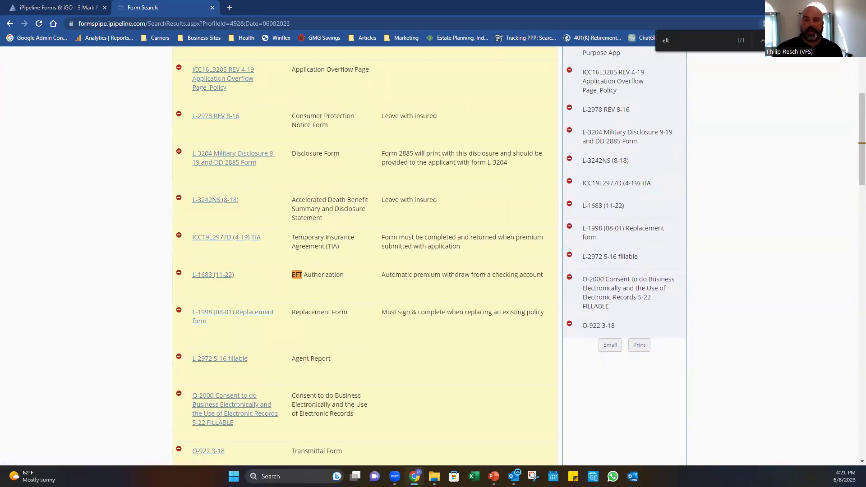
pyautogui.doubleClick(420, 88)
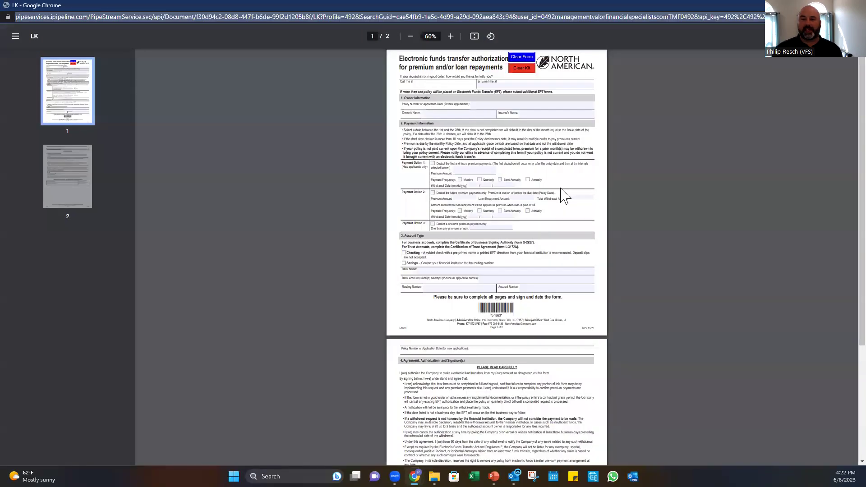
pyautogui.scroll(2, 673, 213)
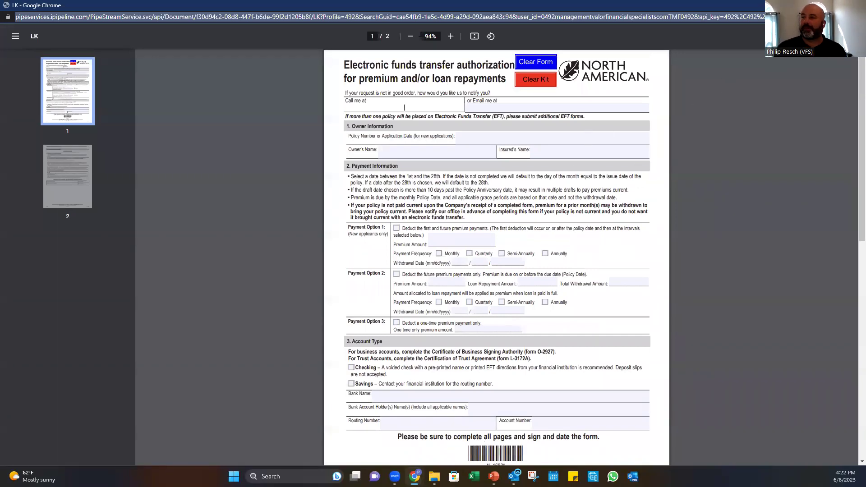
pyautogui.click(855, 5)
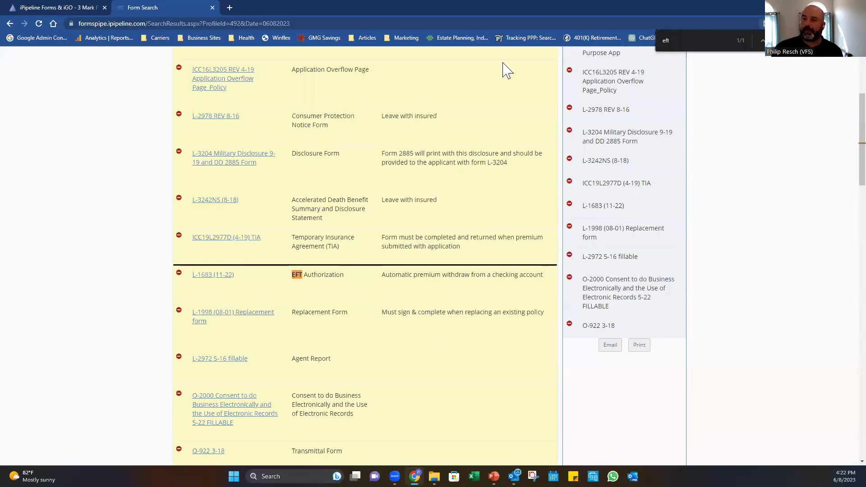
pyautogui.scroll(3, 354, 141)
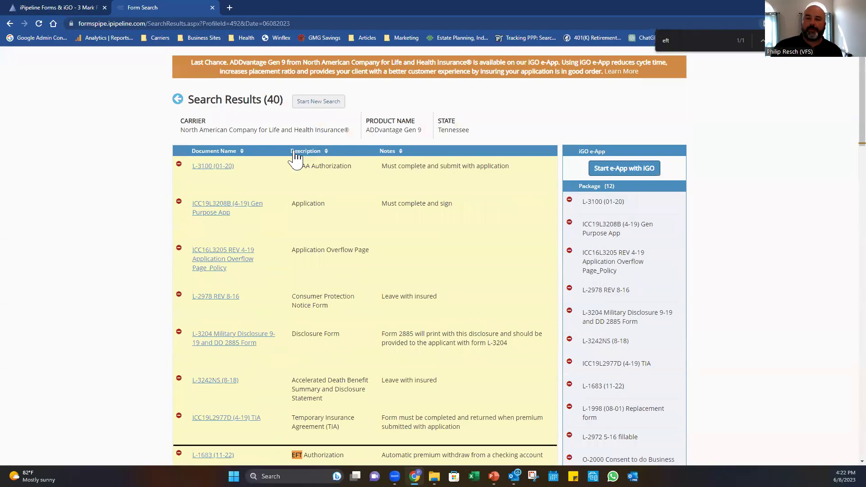
# Start a new FormsPipe search, then log in to iGO e-App from its tab.
pyautogui.click(302, 103)
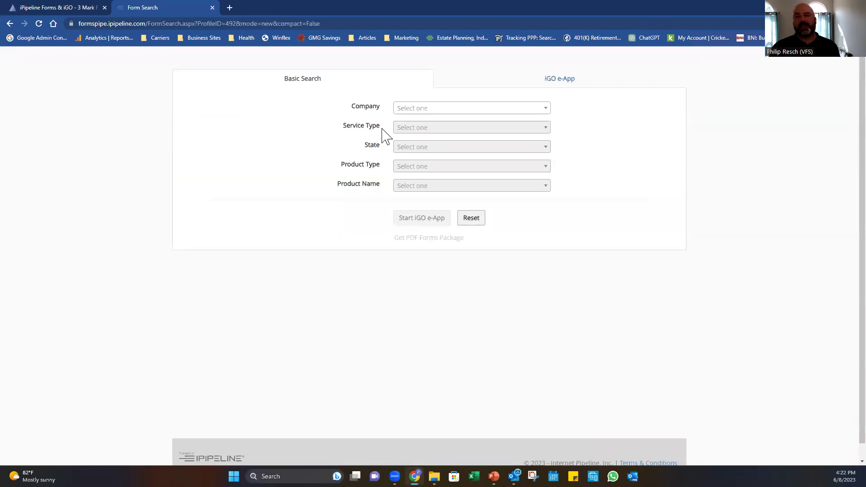
pyautogui.click(560, 85)
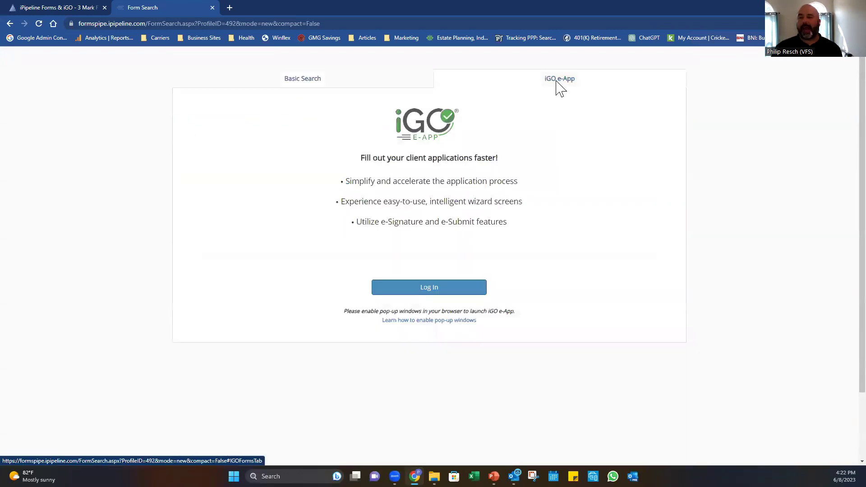
pyautogui.click(436, 290)
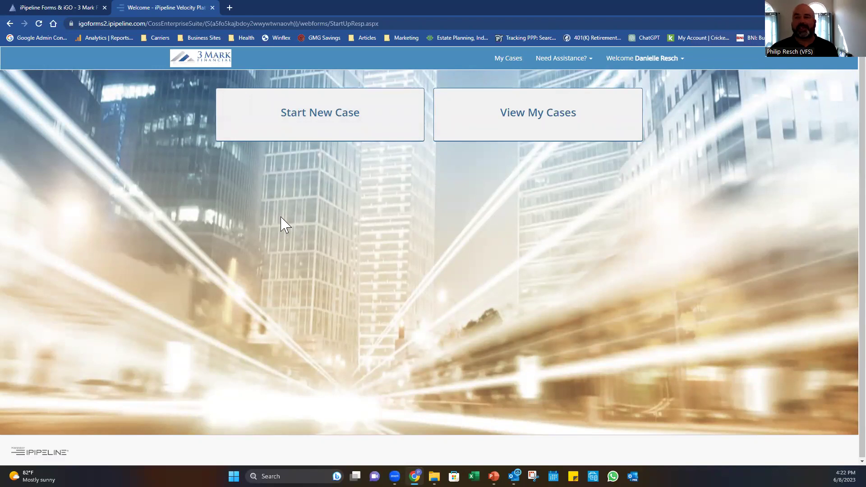
pyautogui.click(303, 124)
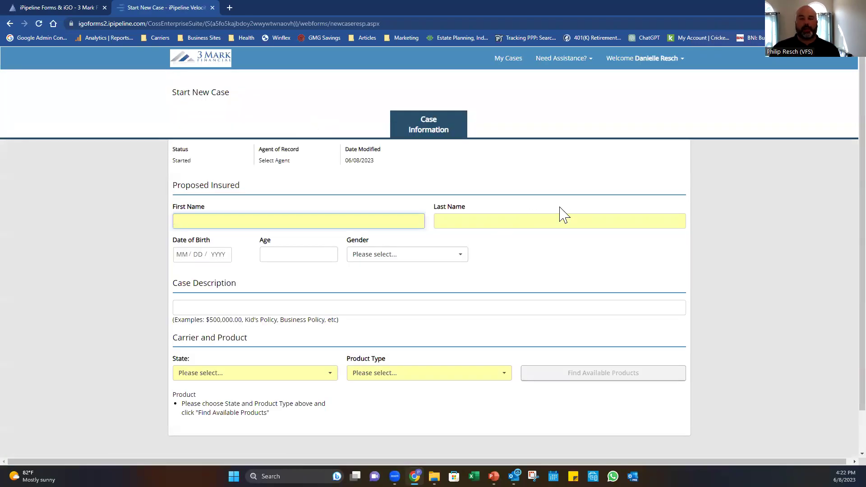
pyautogui.scroll(-1, 631, 209)
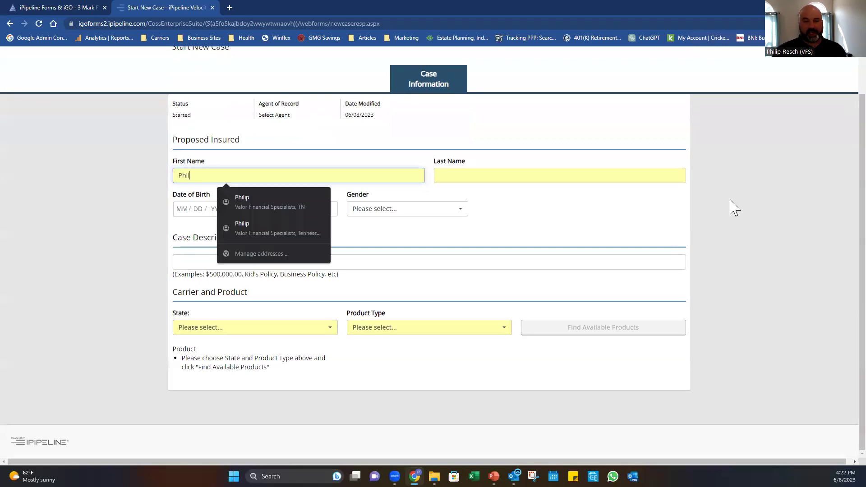
pyautogui.press('Tab')
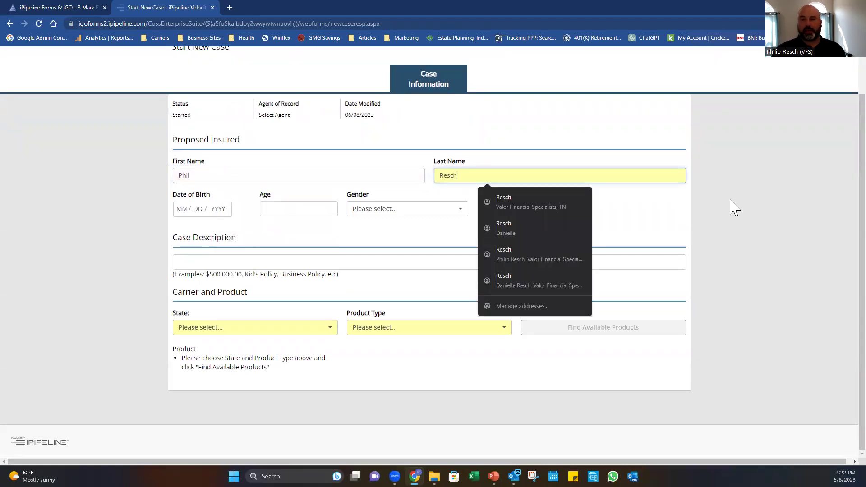
pyautogui.press('Tab')
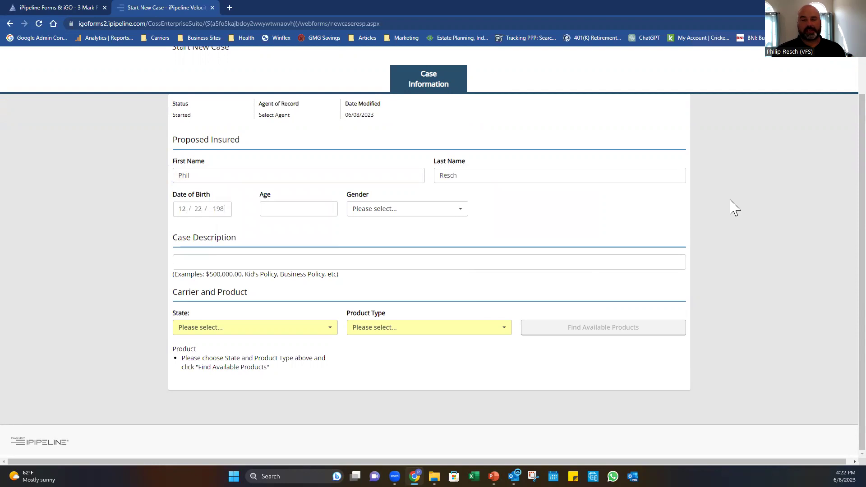
pyautogui.press('Tab')
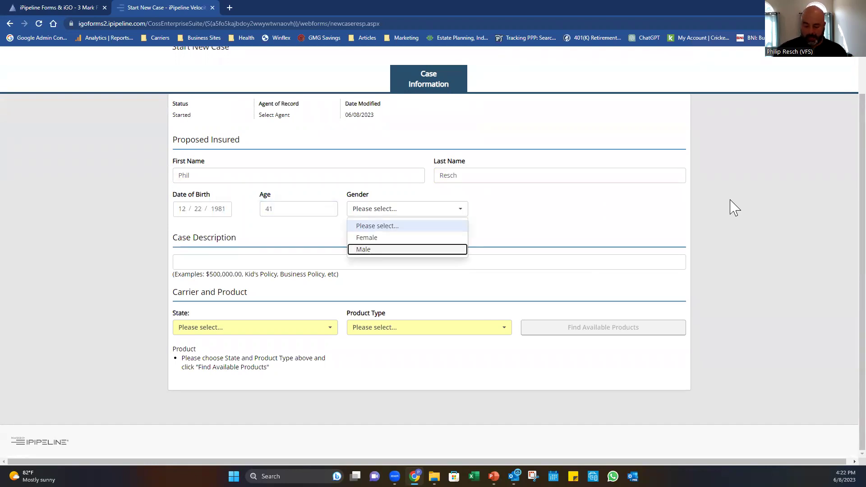
pyautogui.press('Return')
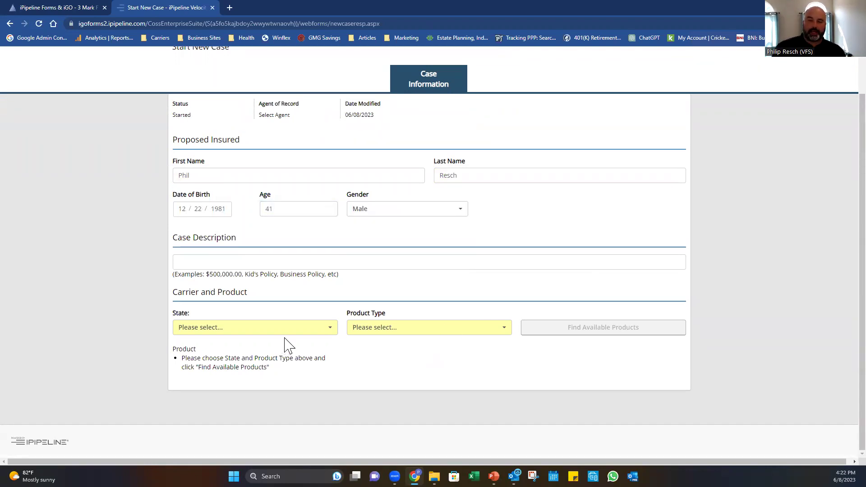
# Set state Tennessee and product type Term Life, then find available products.
pyautogui.click(285, 334)
pyautogui.click(285, 334)
pyautogui.click(285, 334)
pyautogui.click(224, 394)
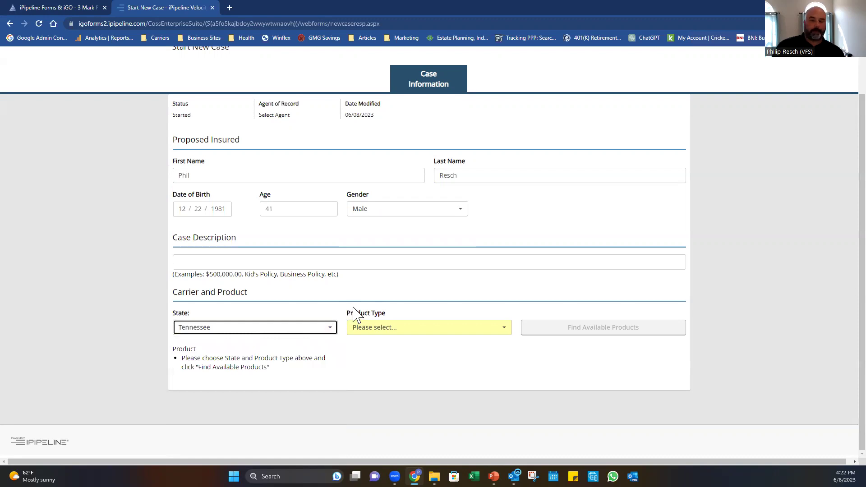
pyautogui.click(414, 328)
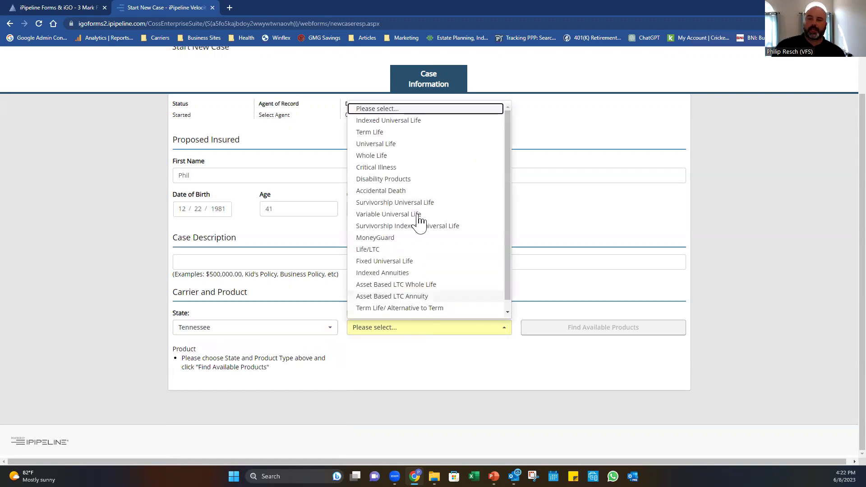
pyautogui.click(394, 132)
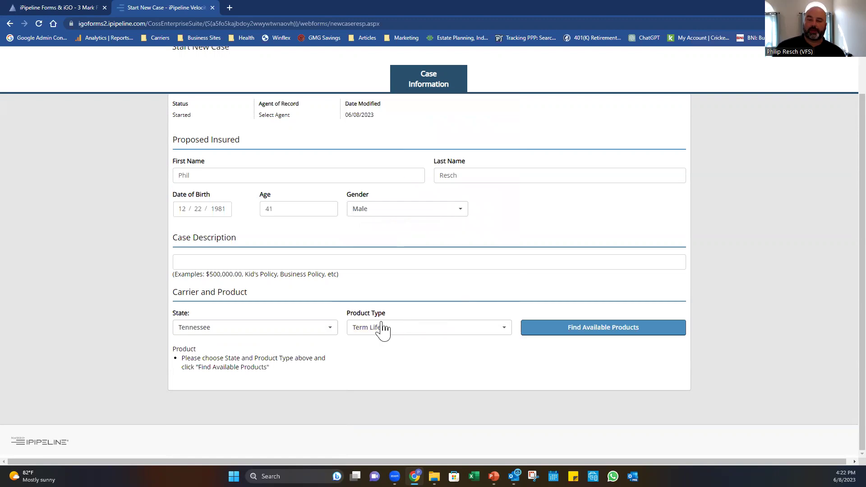
pyautogui.click(571, 334)
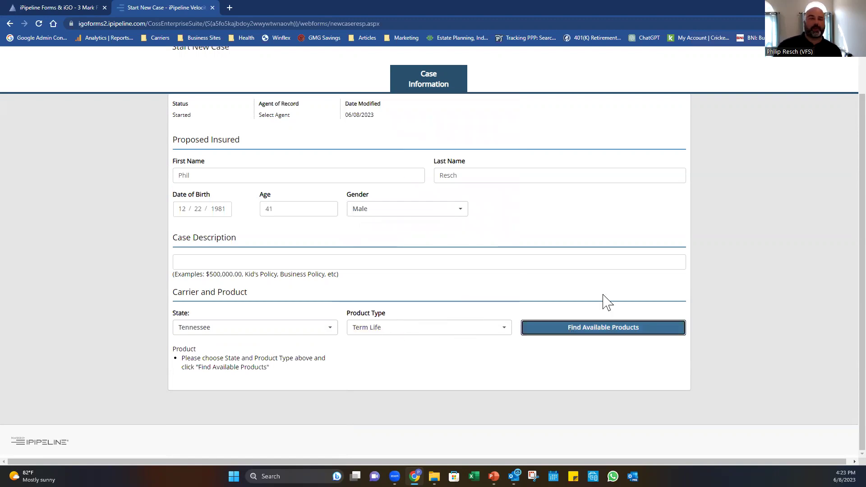
pyautogui.scroll(-6, 766, 245)
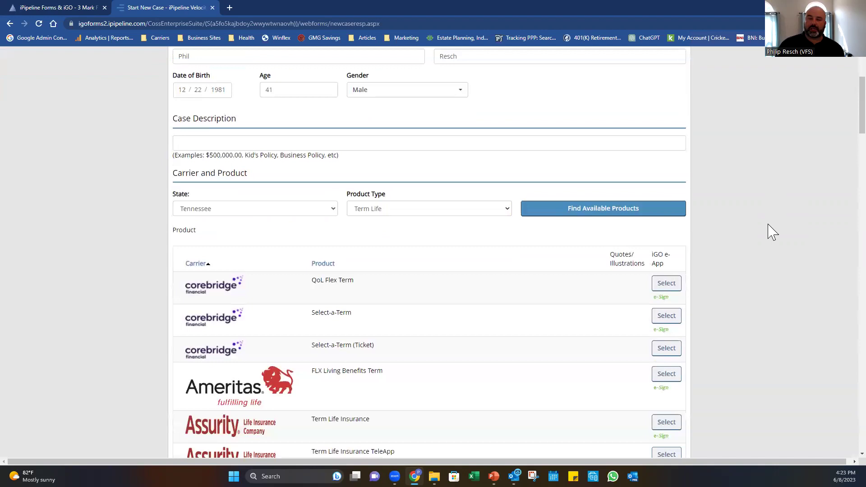
pyautogui.scroll(-7, 771, 233)
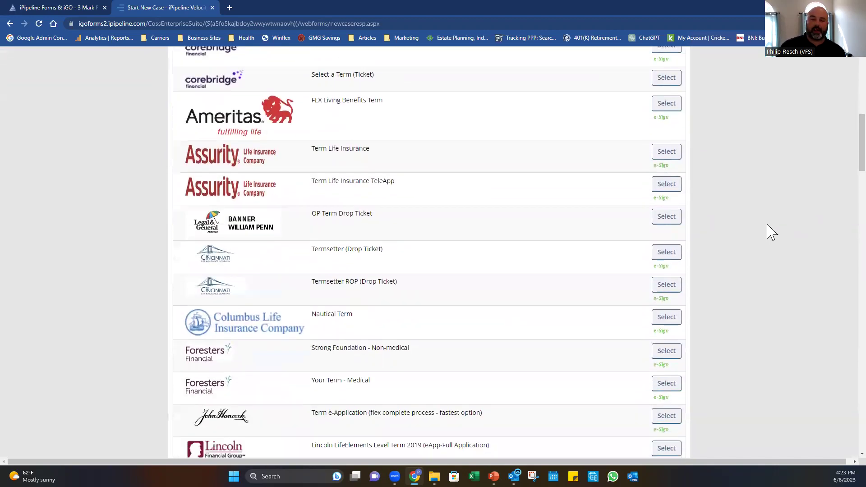
pyautogui.scroll(-9, 769, 232)
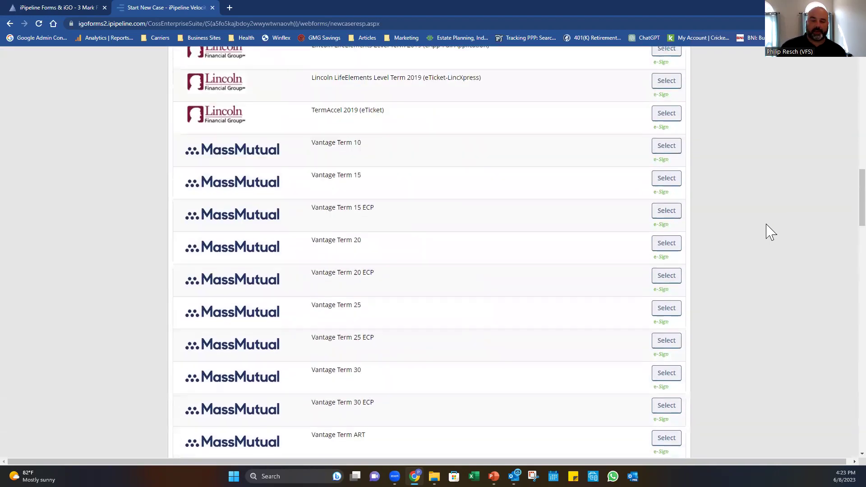
pyautogui.scroll(-10, 770, 232)
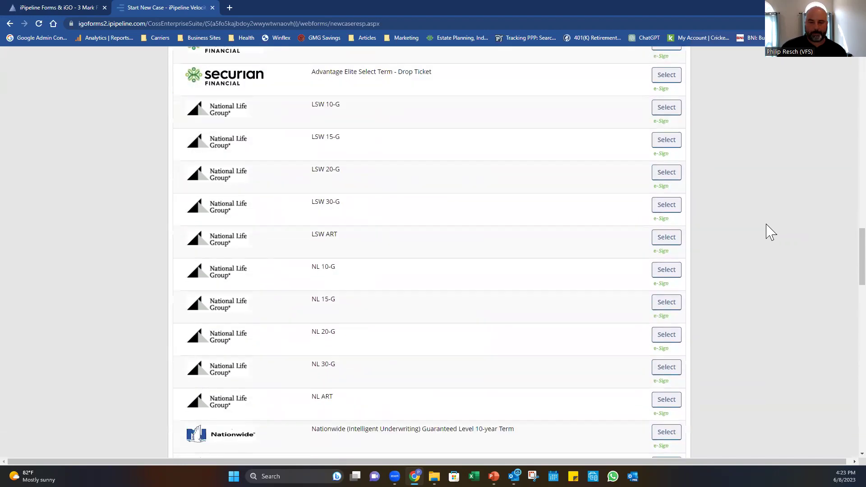
pyautogui.scroll(-11, 769, 232)
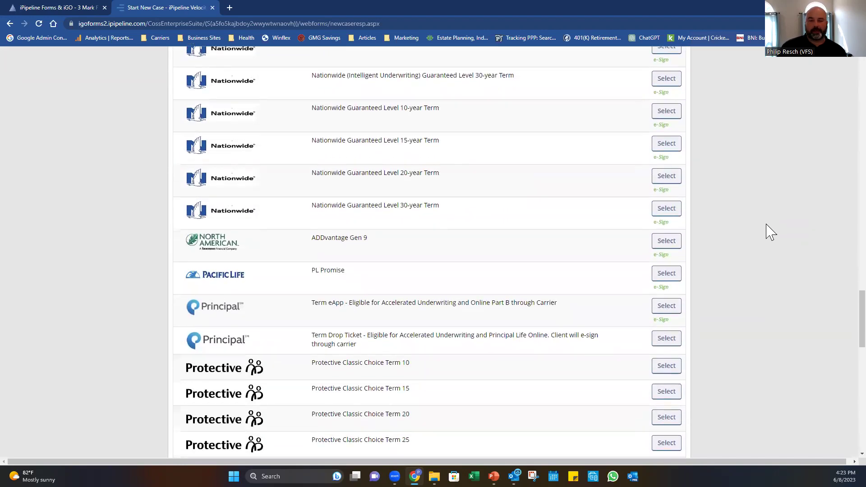
pyautogui.scroll(-7, 769, 232)
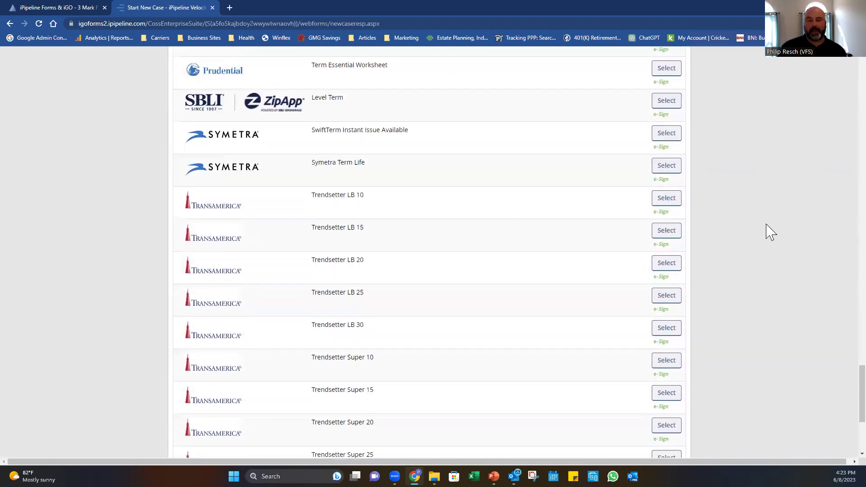
pyautogui.scroll(-4, 770, 233)
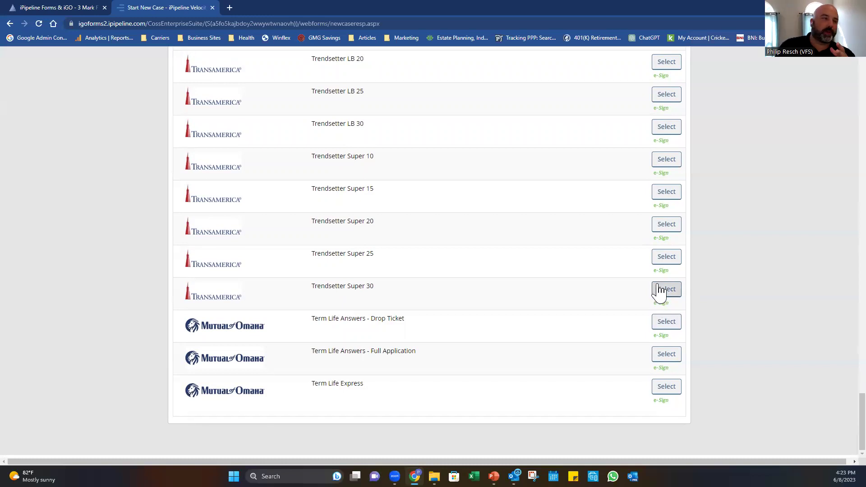
pyautogui.scroll(15, 625, 292)
pyautogui.scroll(20, 625, 292)
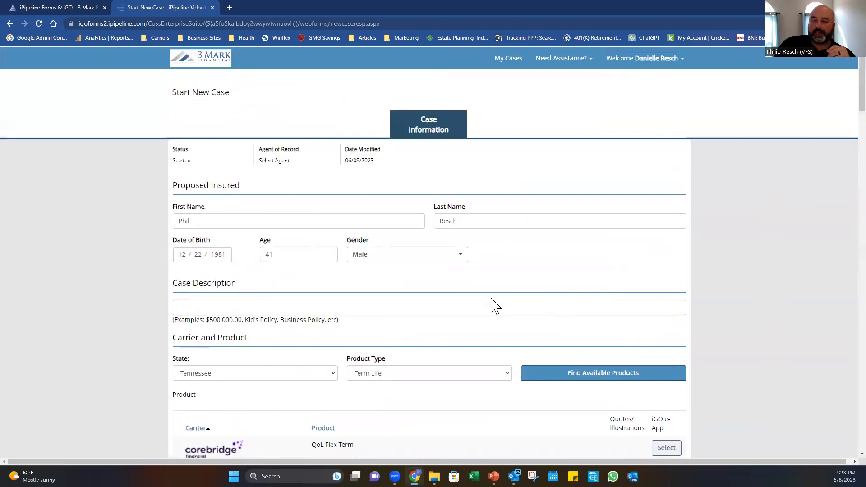
pyautogui.scroll(-3, 494, 306)
# Load Indexed Universal Life products and review the Lincoln products' application notes.
pyautogui.click(430, 239)
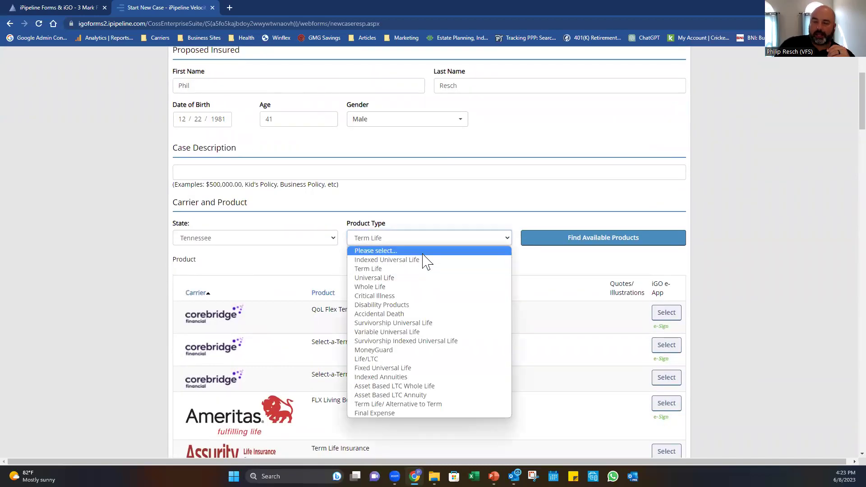
pyautogui.click(419, 260)
pyautogui.click(558, 241)
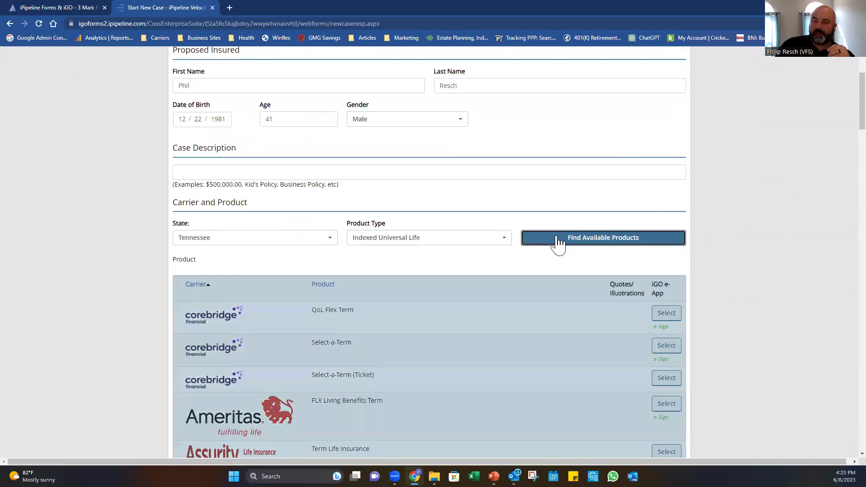
pyautogui.scroll(-4, 603, 234)
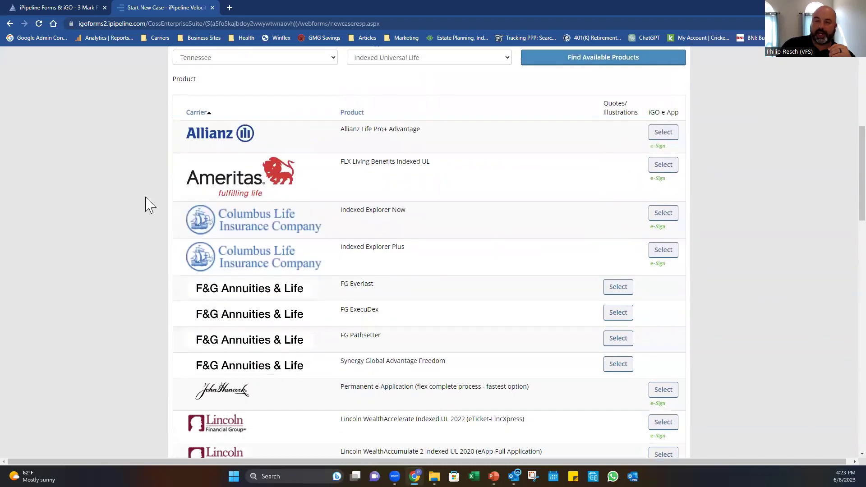
pyautogui.scroll(-9, 253, 316)
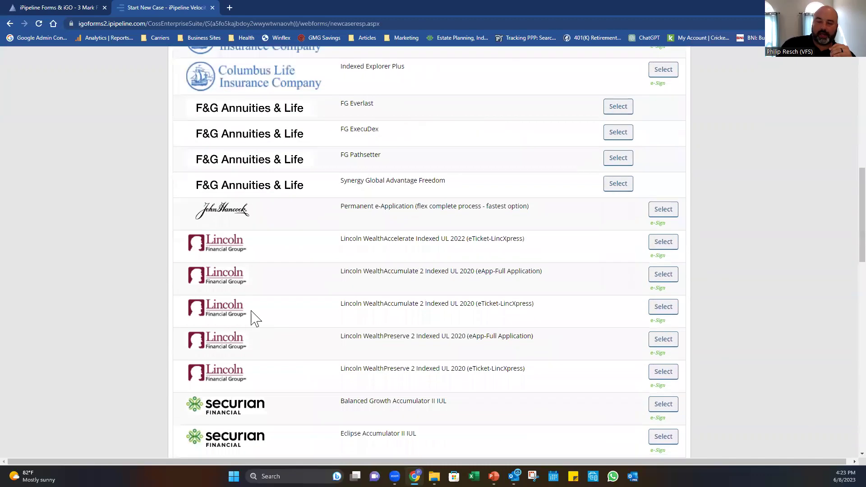
pyautogui.scroll(-1, 293, 278)
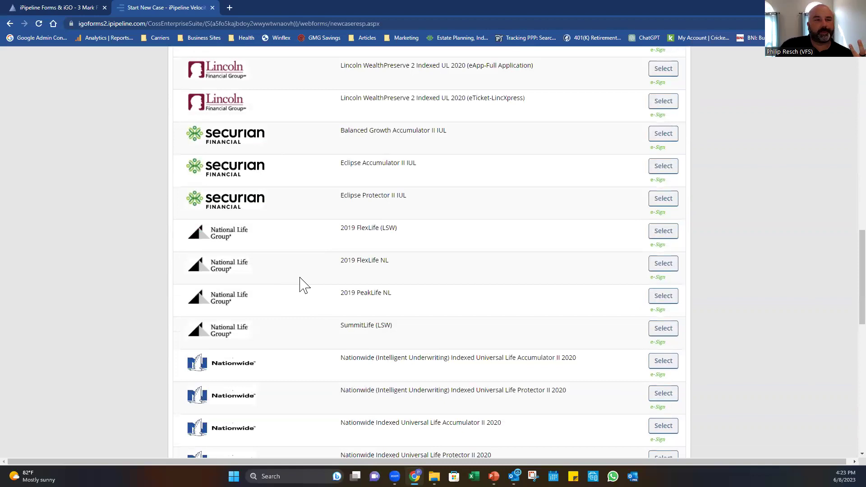
pyautogui.scroll(3, 415, 228)
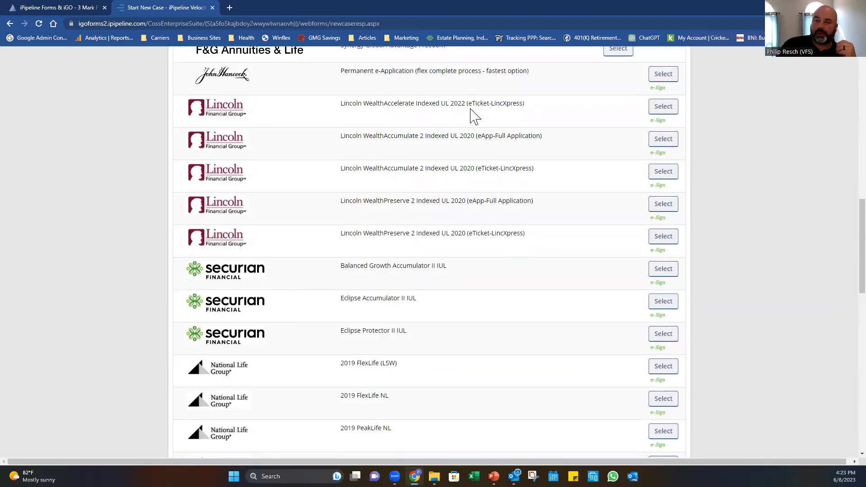
pyautogui.moveTo(483, 137); pyautogui.dragTo(537, 140)
pyautogui.click(512, 131)
pyautogui.moveTo(479, 104); pyautogui.dragTo(529, 113)
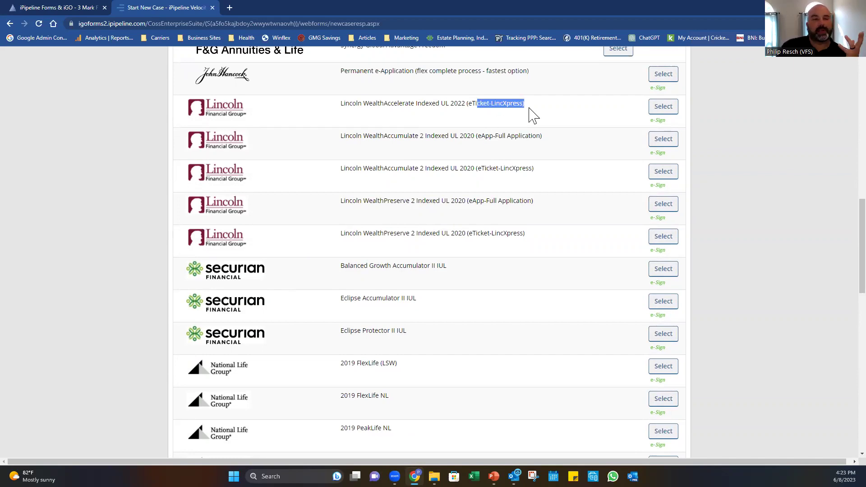
pyautogui.click(530, 109)
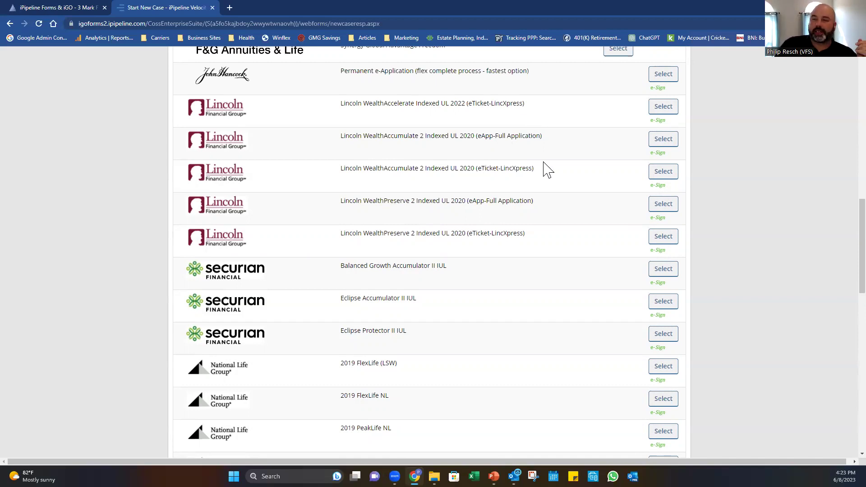
pyautogui.moveTo(470, 168); pyautogui.dragTo(546, 167)
pyautogui.moveTo(483, 201); pyautogui.dragTo(541, 207)
pyautogui.click(539, 204)
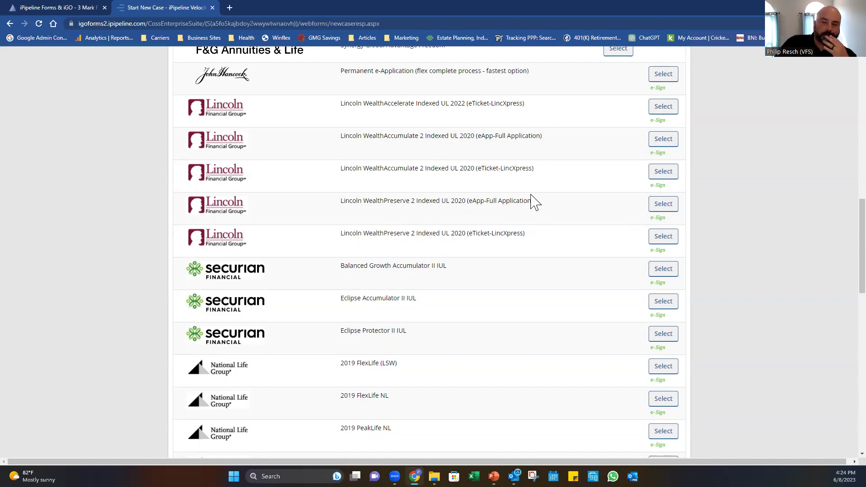
pyautogui.scroll(9, 533, 201)
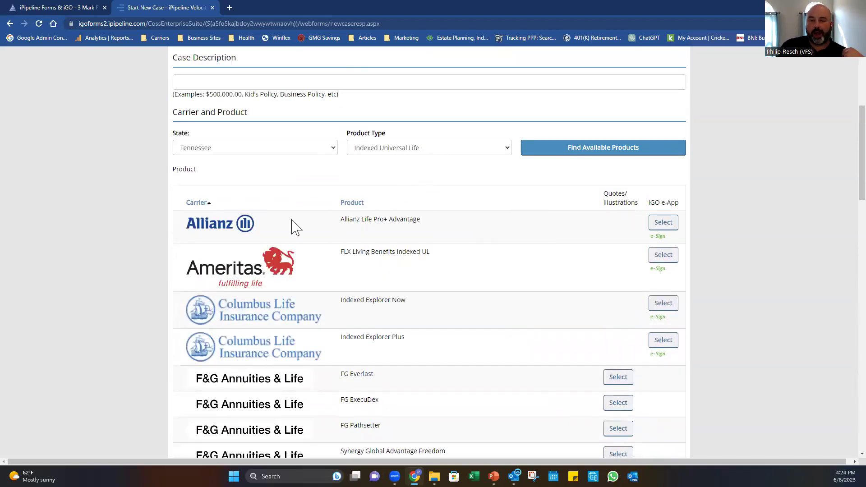
# Switch the product type to Universal Life and review the listed products, e.g. QoL Max Accumulator.
pyautogui.click(419, 151)
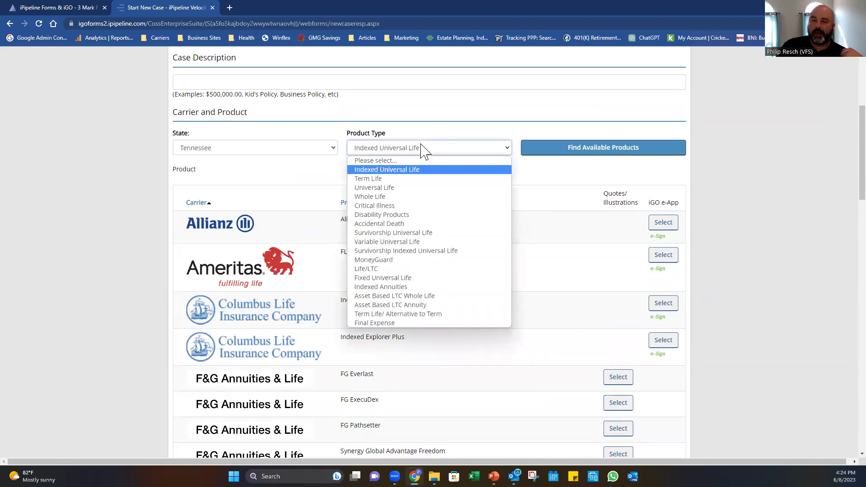
pyautogui.click(421, 188)
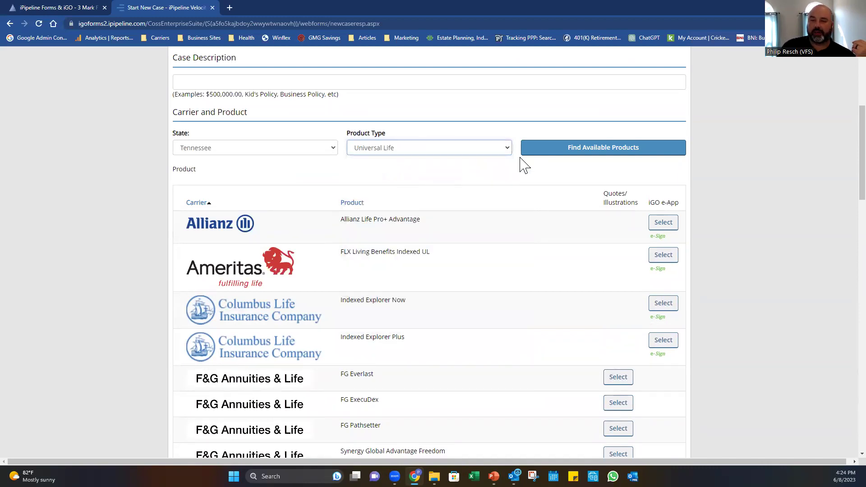
pyautogui.click(561, 151)
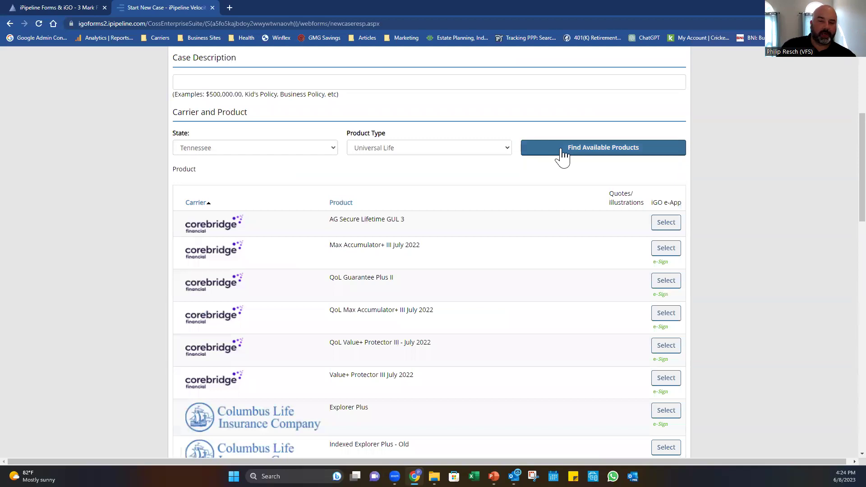
pyautogui.scroll(-2, 542, 151)
pyautogui.moveTo(344, 154); pyautogui.dragTo(361, 155)
pyautogui.moveTo(330, 220); pyautogui.dragTo(414, 221)
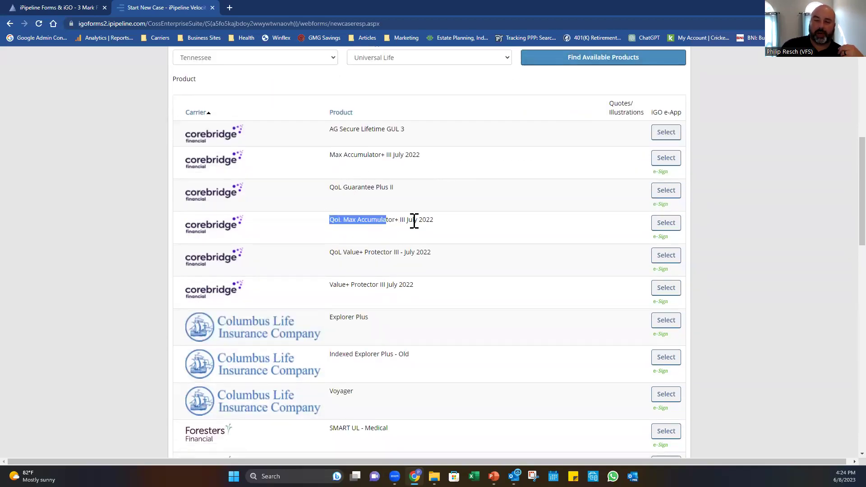
pyautogui.click(475, 238)
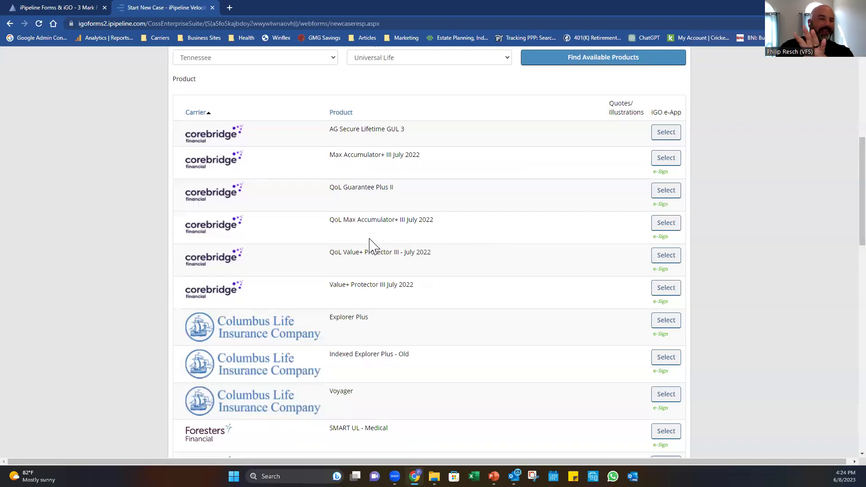
pyautogui.scroll(-4, 369, 244)
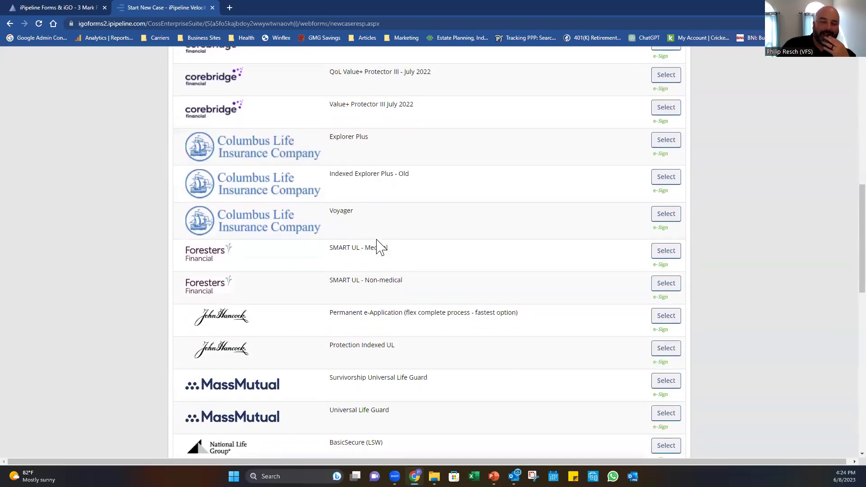
pyautogui.scroll(9, 379, 247)
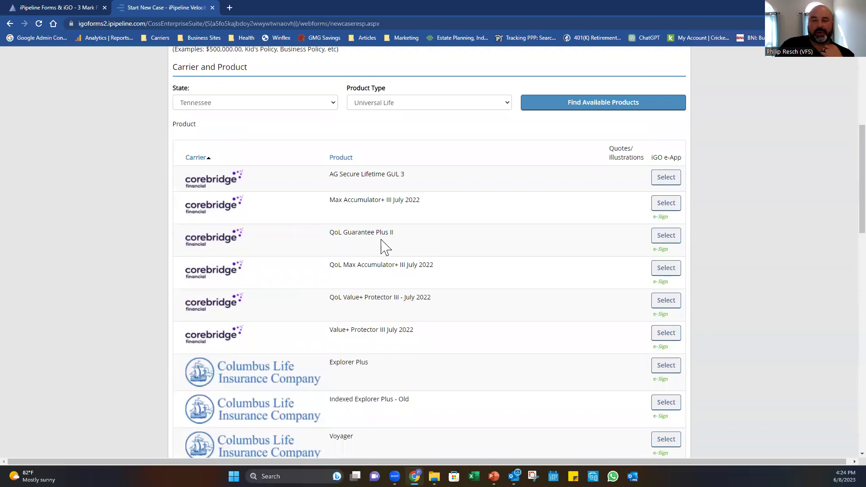
# Recheck the product type list, leaving it on Universal Life.
pyautogui.click(422, 283)
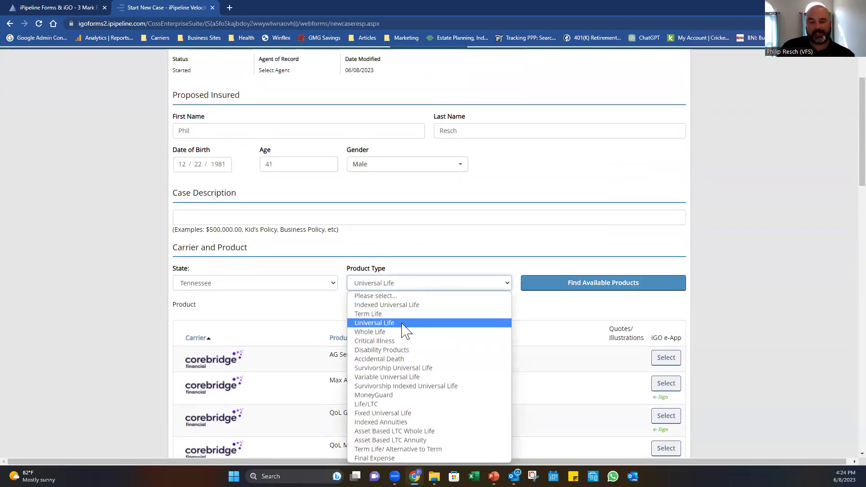
pyautogui.click(489, 245)
pyautogui.scroll(-3, 489, 243)
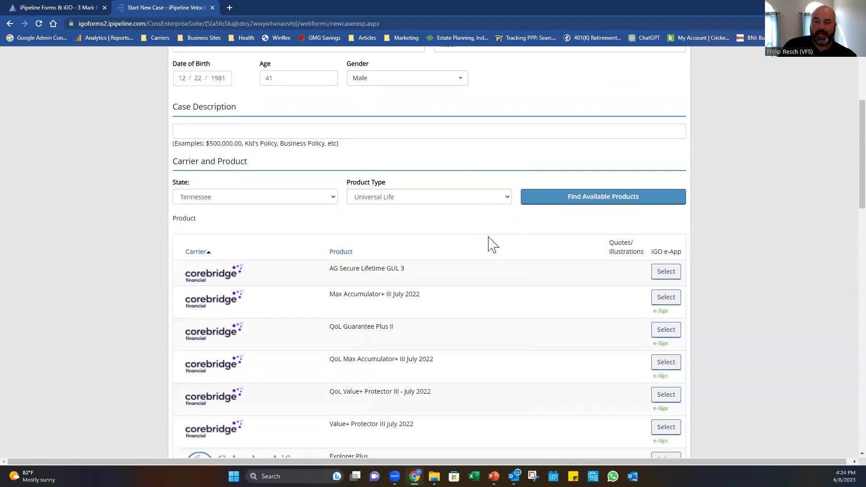
pyautogui.click(500, 151)
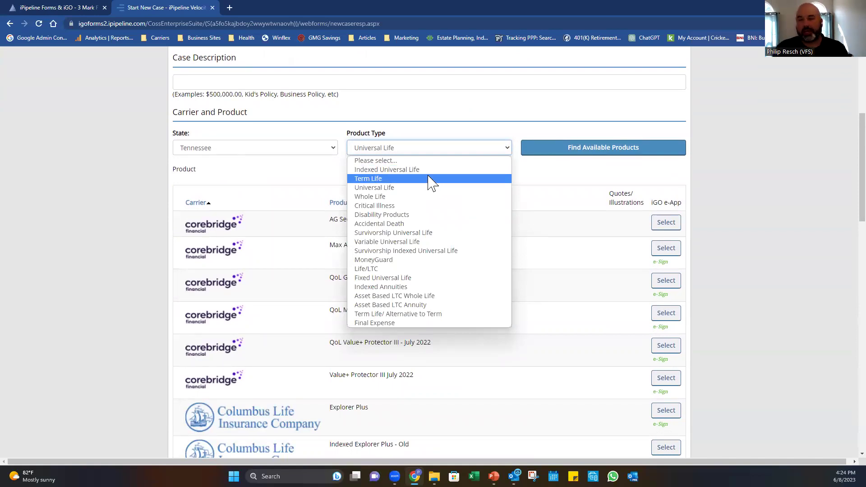
pyautogui.click(552, 179)
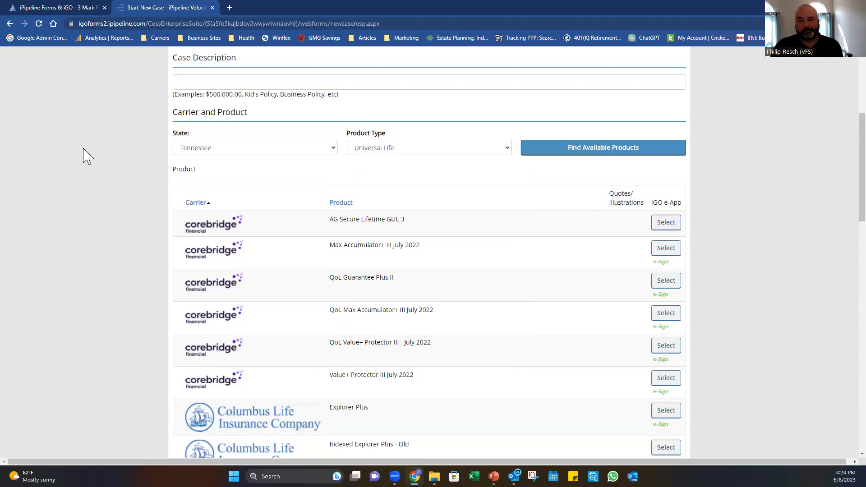
pyautogui.scroll(3, 87, 156)
# Close the case page, relaunch Forms and iGO from 3 Mark, and pick North American.
pyautogui.click(213, 7)
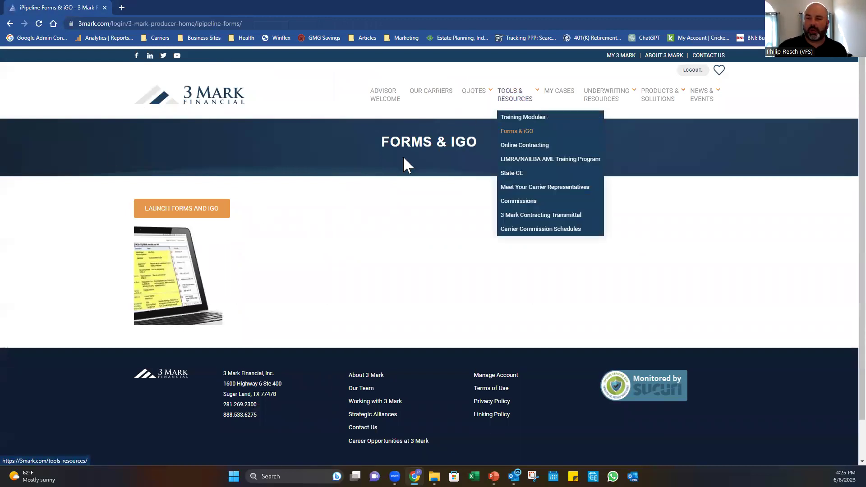
pyautogui.moveTo(503, 102)
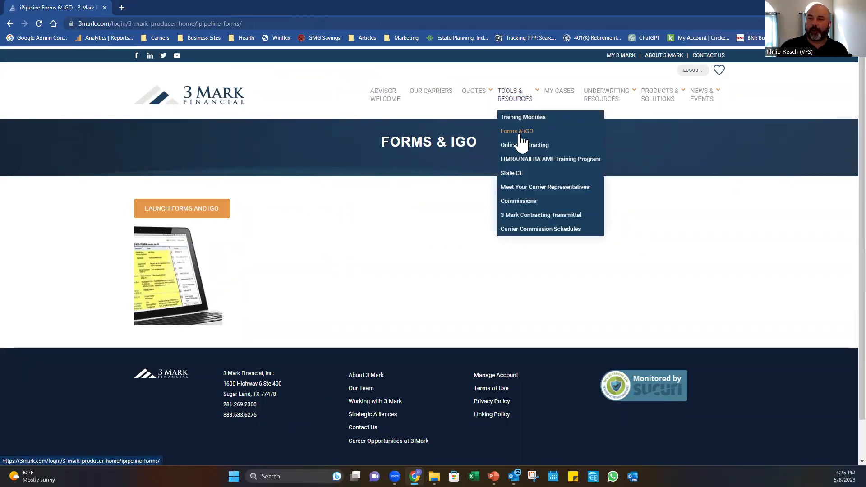
pyautogui.click(180, 210)
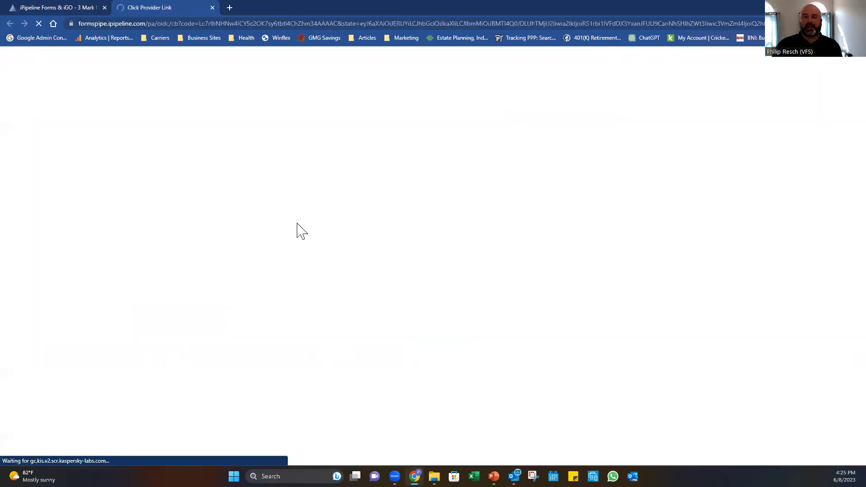
pyautogui.click(425, 111)
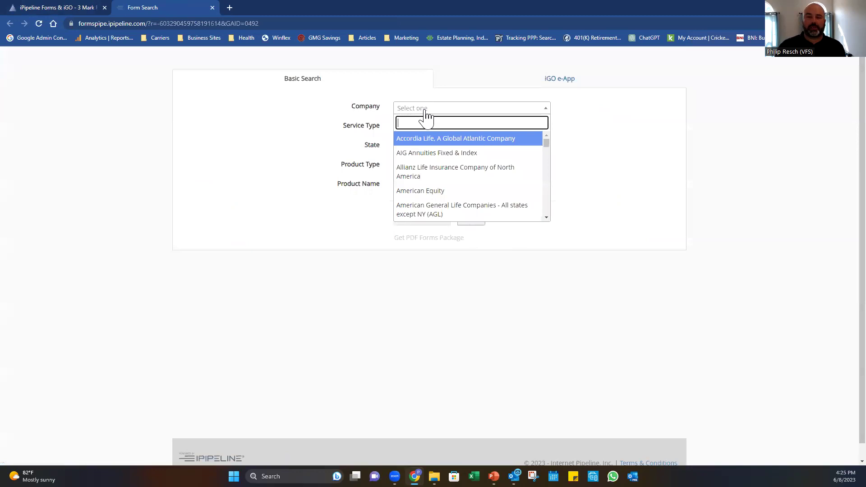
pyautogui.write('north')
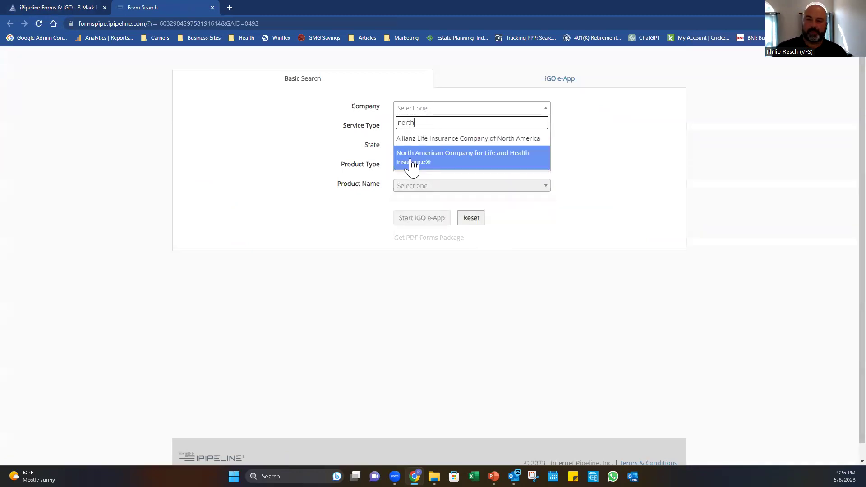
# Choose New Business, Tennessee, Term Life and ADDvantage Gen 9, then get the forms.
pyautogui.click(412, 163)
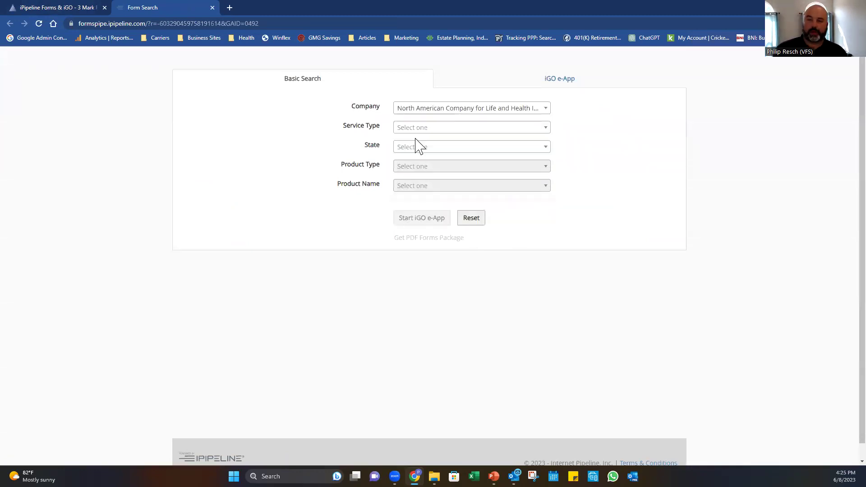
pyautogui.click(419, 128)
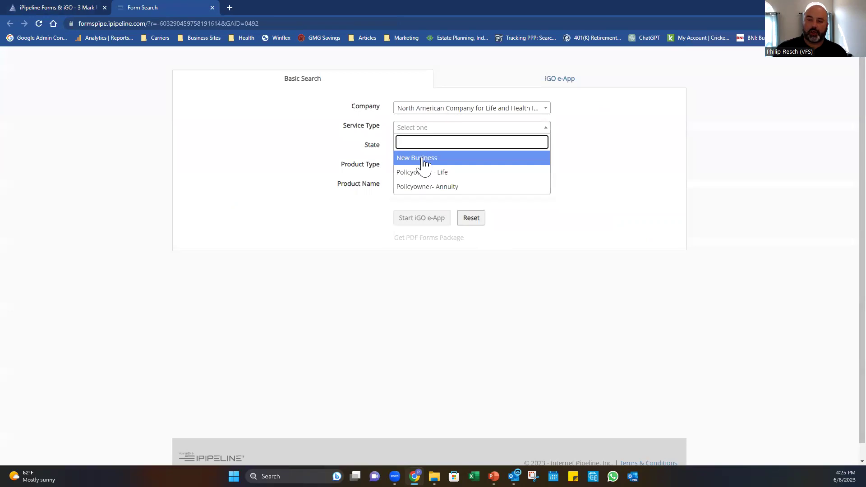
pyautogui.click(423, 158)
pyautogui.click(424, 148)
pyautogui.write('te')
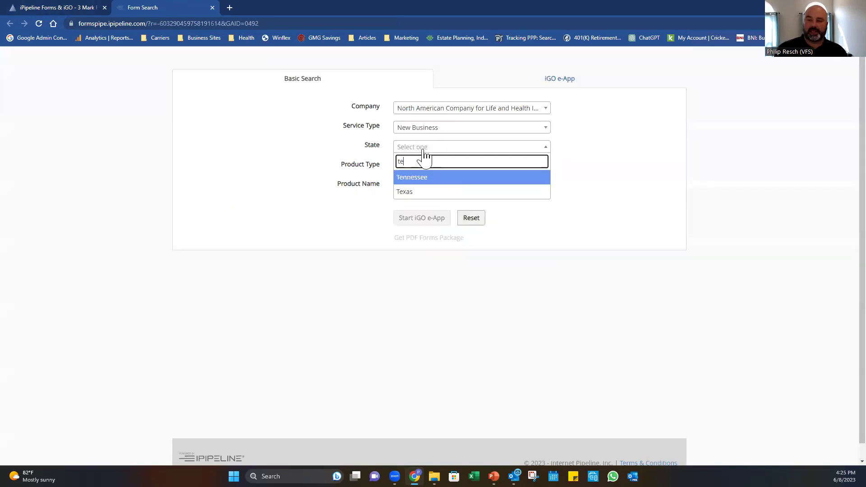
pyautogui.click(421, 176)
pyautogui.click(421, 167)
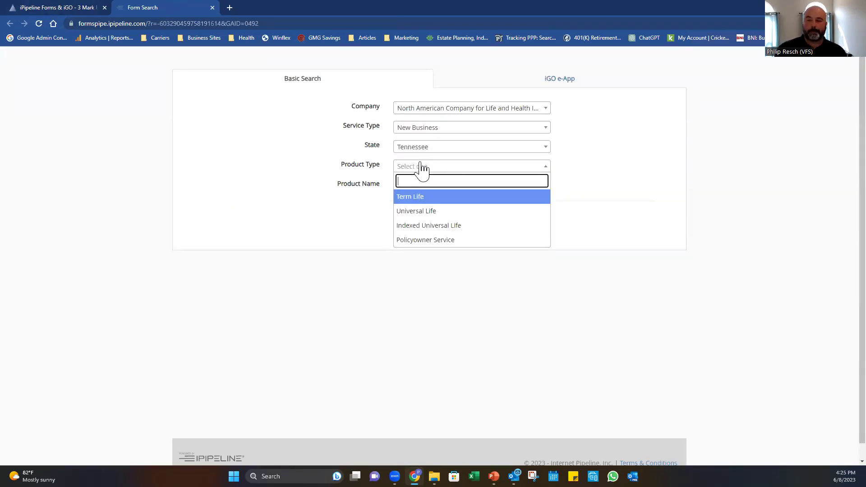
pyautogui.click(420, 196)
pyautogui.click(421, 193)
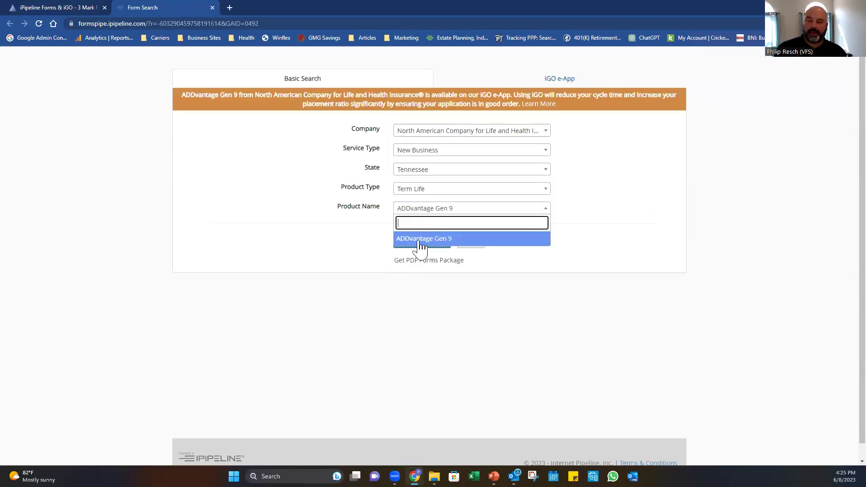
pyautogui.click(419, 244)
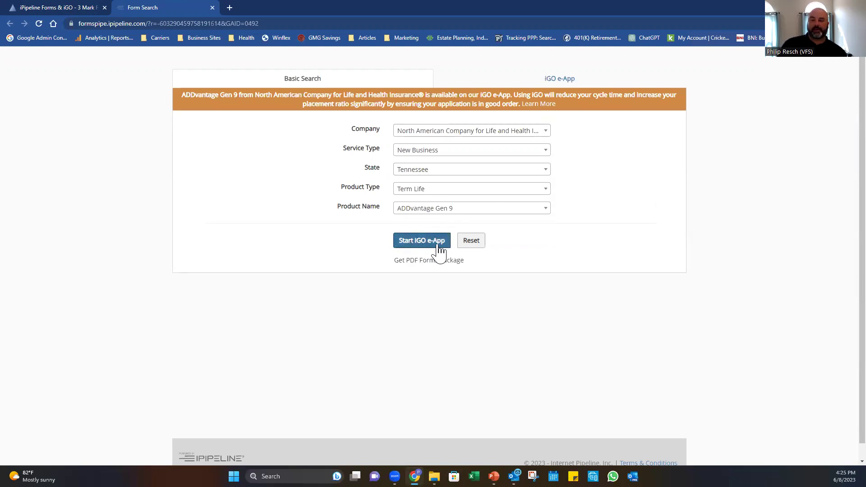
pyautogui.click(423, 260)
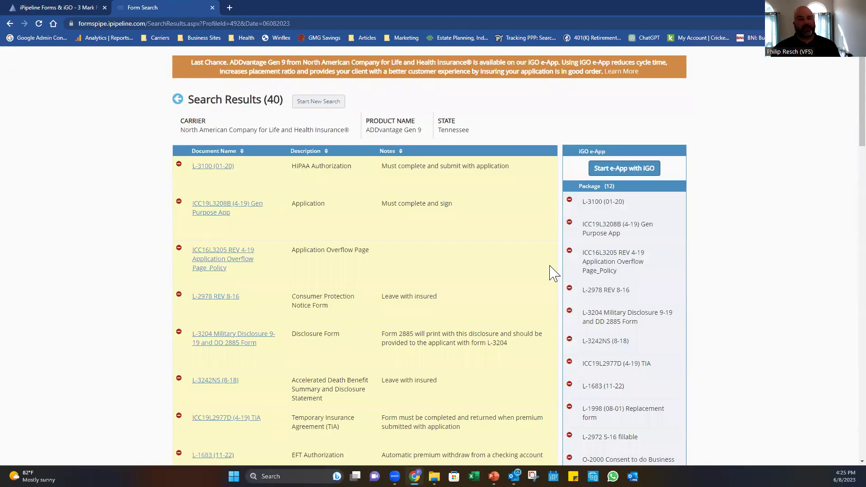
# Remove L-3100, ICC19L3208B, the overflow page, L-2972, O-2000 and O-922 from the package.
pyautogui.scroll(-2, 477, 276)
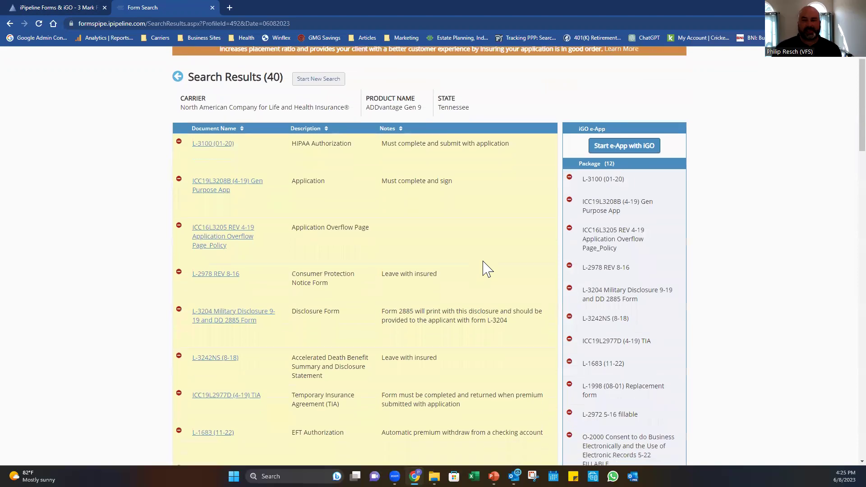
pyautogui.click(179, 73)
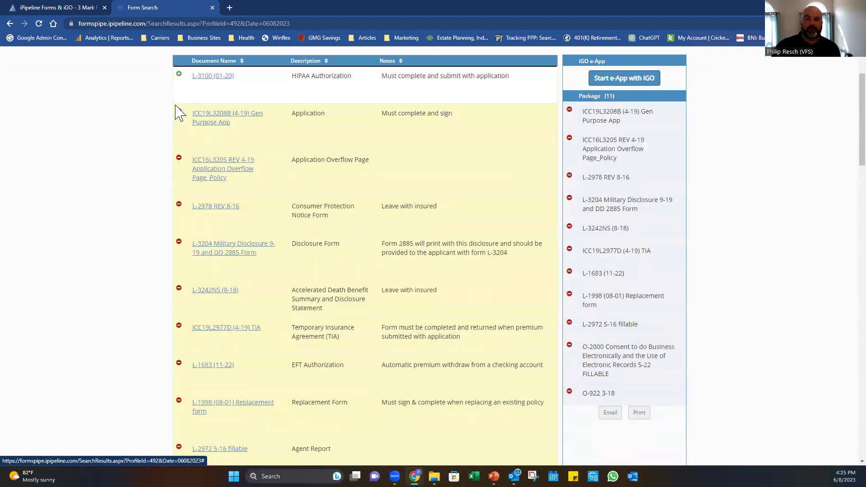
pyautogui.click(179, 111)
pyautogui.click(179, 158)
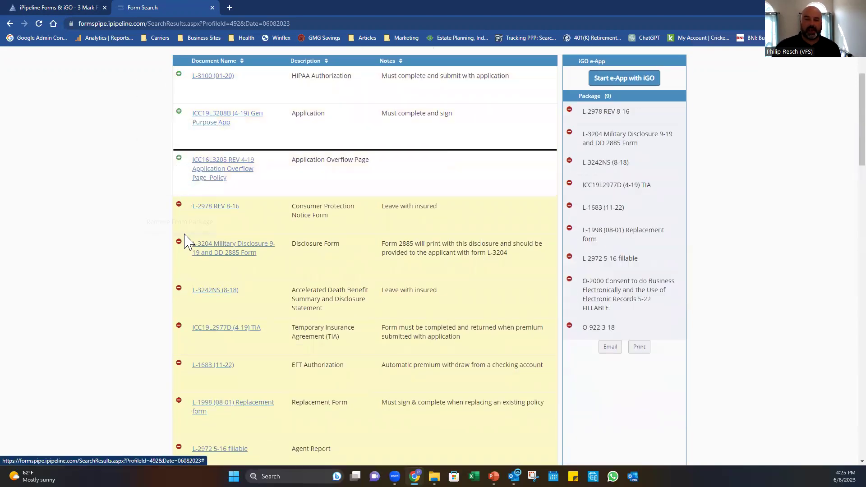
pyautogui.scroll(-3, 187, 252)
pyautogui.click(179, 312)
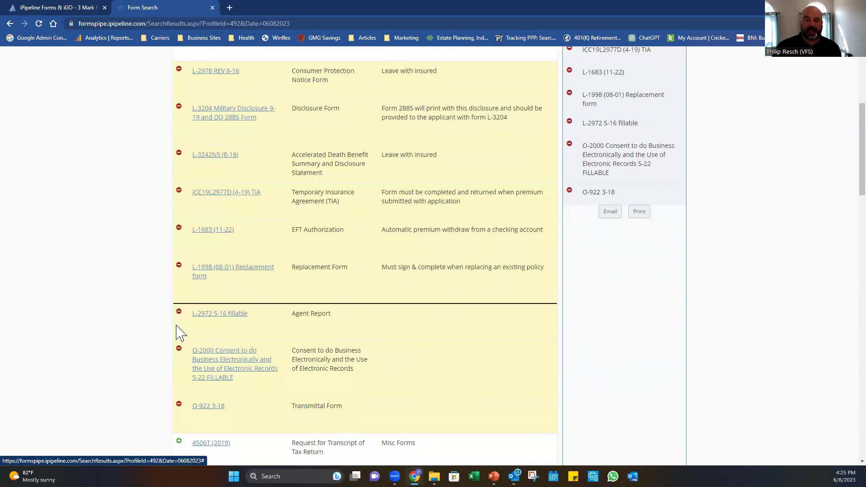
pyautogui.click(179, 348)
pyautogui.click(178, 404)
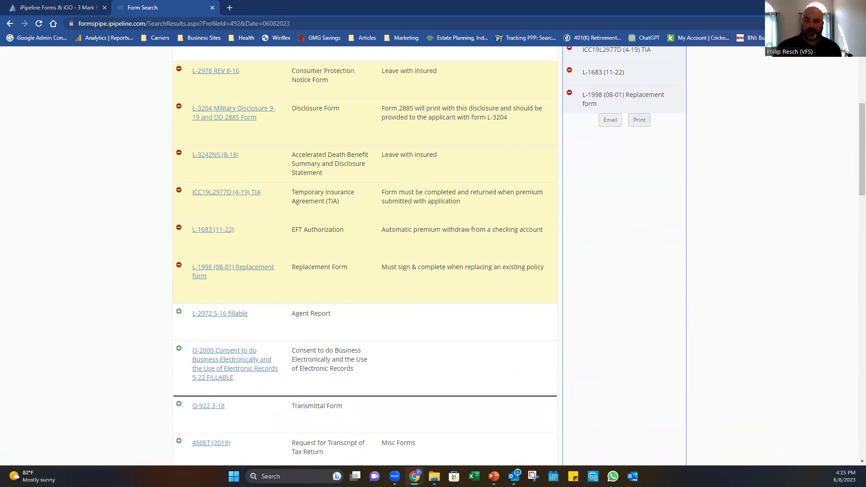
# Scroll through the 15-page PDF package preview and close it.
pyautogui.scroll(-10, 214, 291)
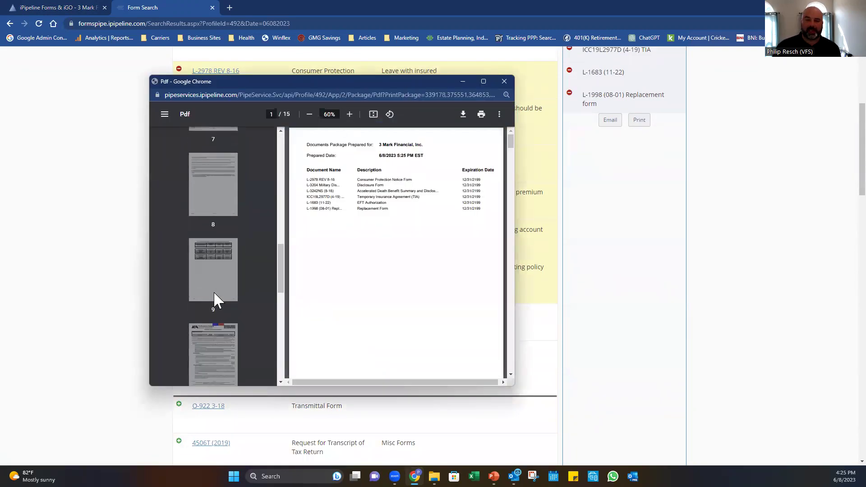
pyautogui.scroll(-6, 214, 291)
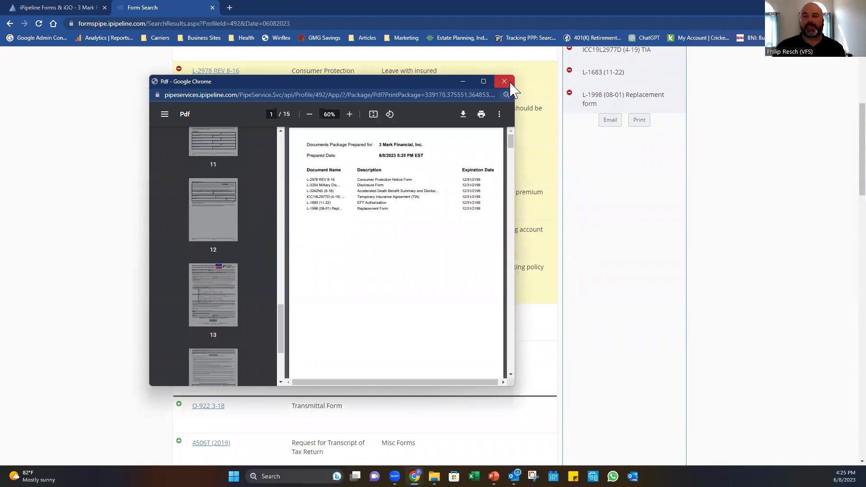
pyautogui.click(504, 81)
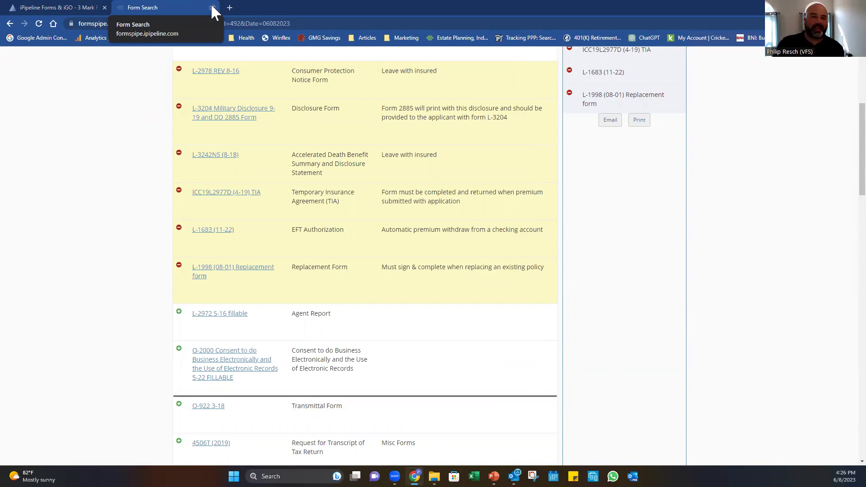
# Close the Form Search tab and open Tools & Resources > Online Contracting.
pyautogui.click(212, 7)
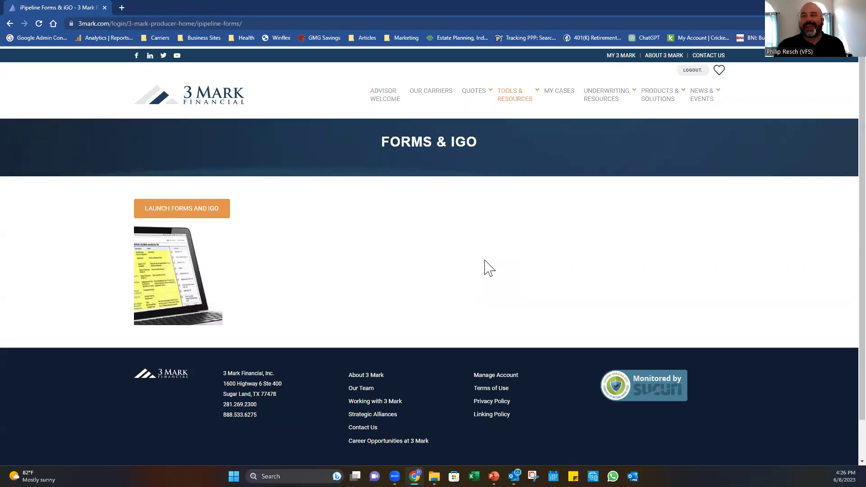
pyautogui.moveTo(508, 103)
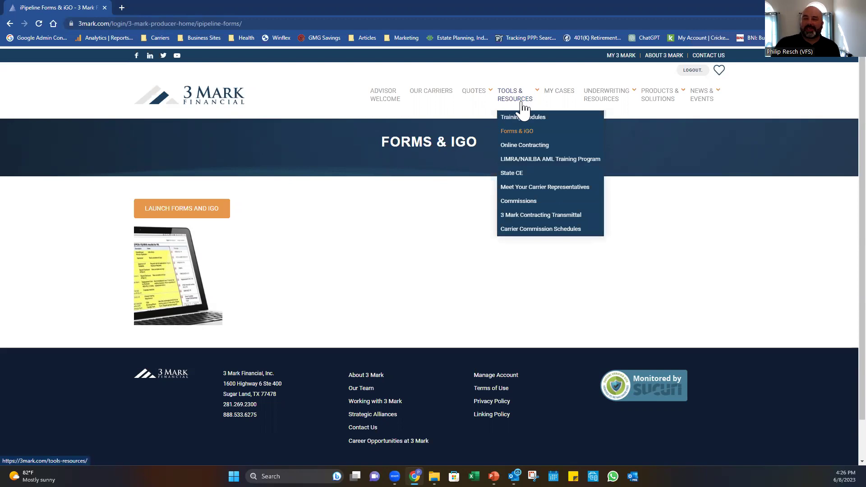
pyautogui.click(537, 158)
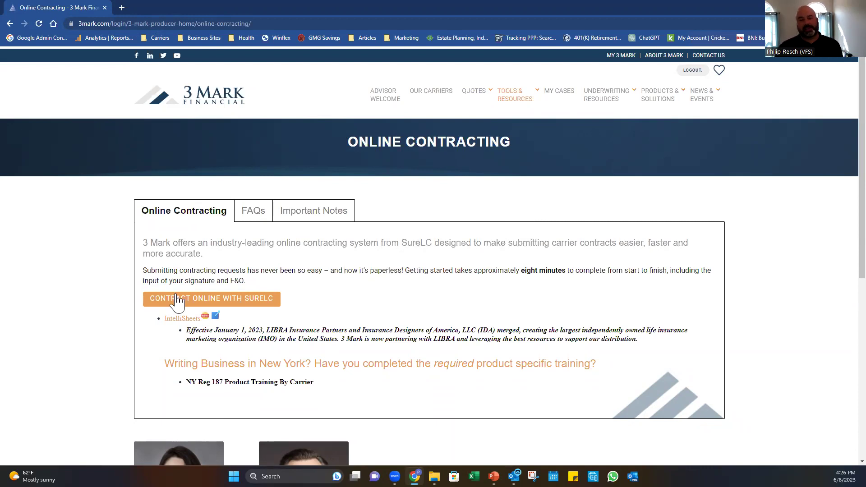
pyautogui.moveTo(502, 92)
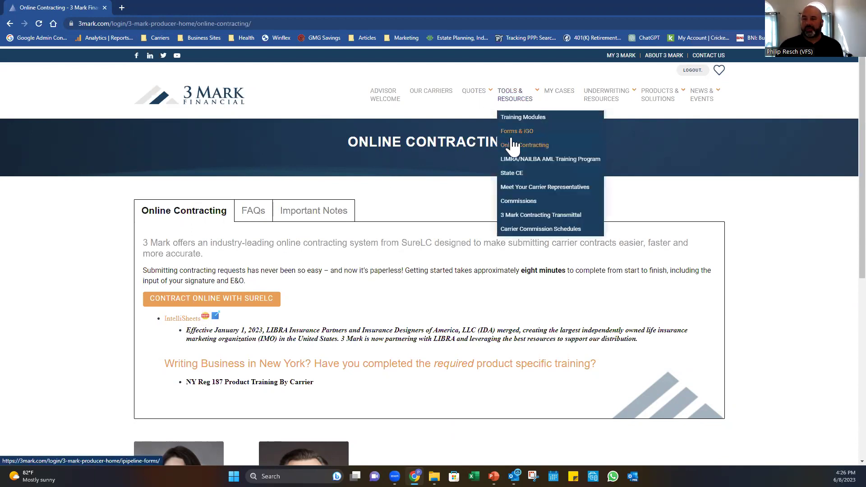
# Launch Contract Online with SureLC and log in.
pyautogui.click(235, 299)
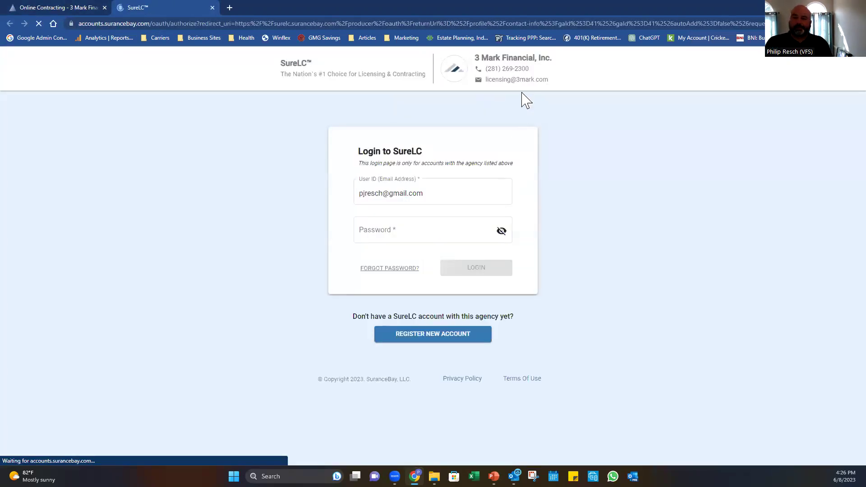
pyautogui.moveTo(474, 58); pyautogui.dragTo(566, 61)
pyautogui.click(567, 61)
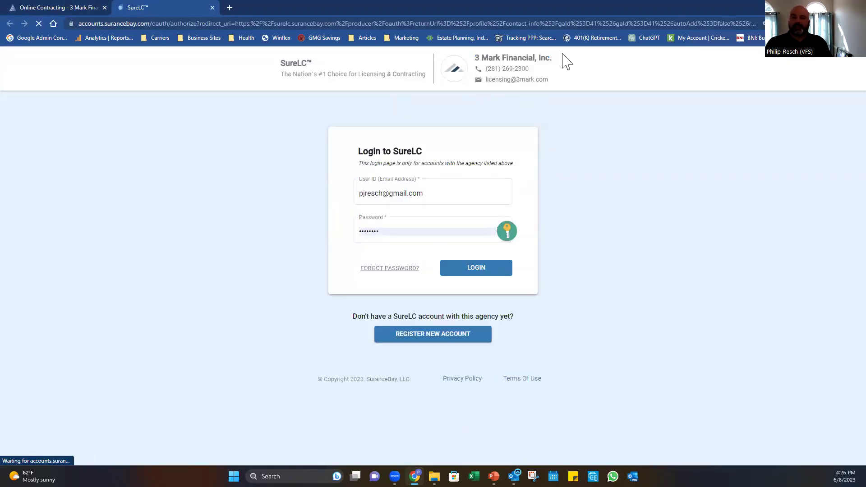
pyautogui.click(471, 271)
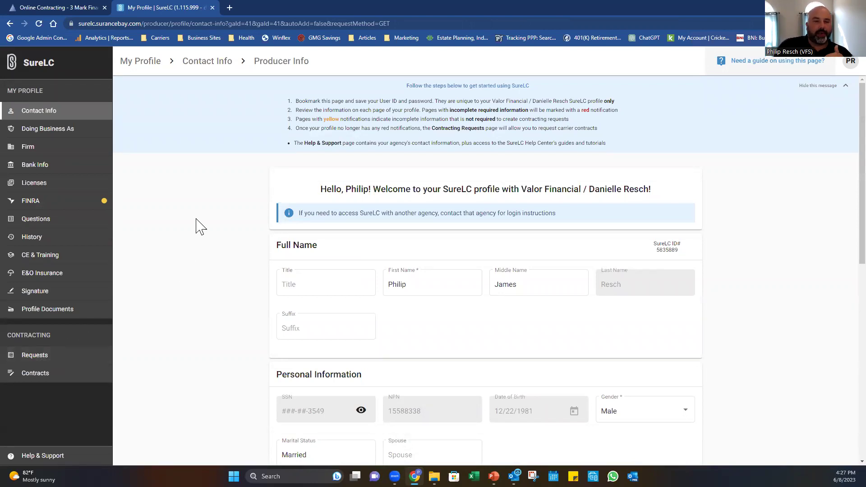
# Review Doing Business As (DBA type Business Entity) and Bank Info, ending on Contact Info.
pyautogui.click(35, 136)
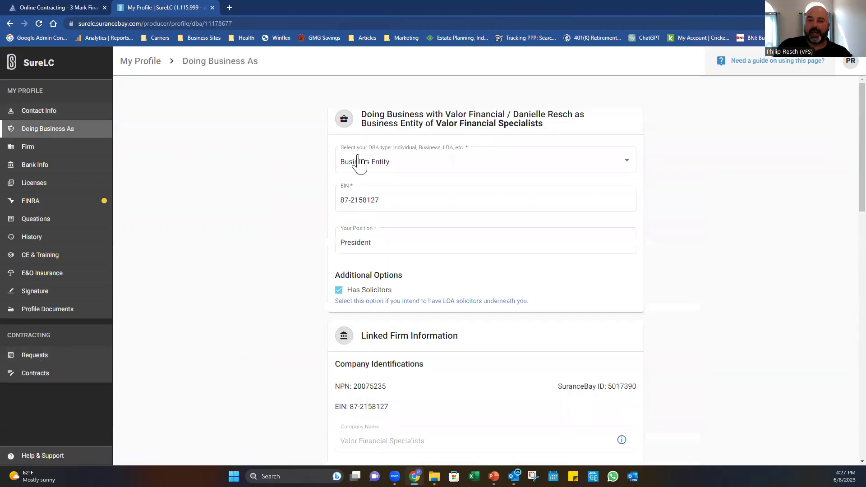
pyautogui.click(366, 169)
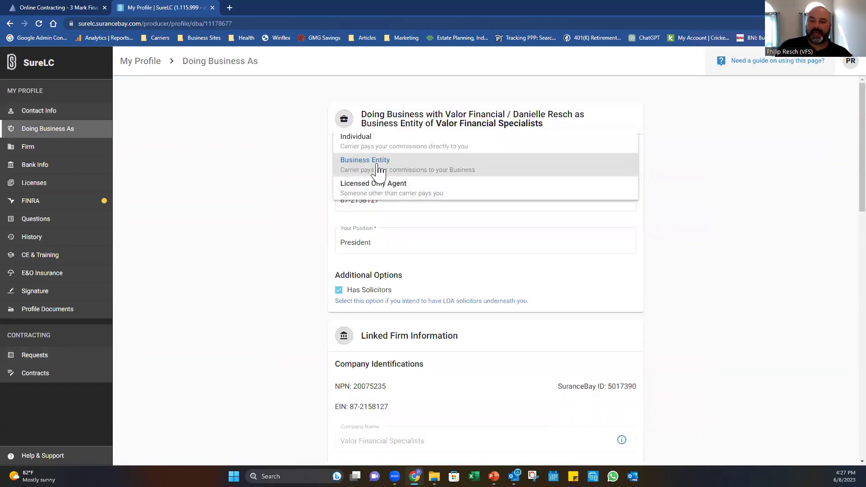
pyautogui.click(257, 174)
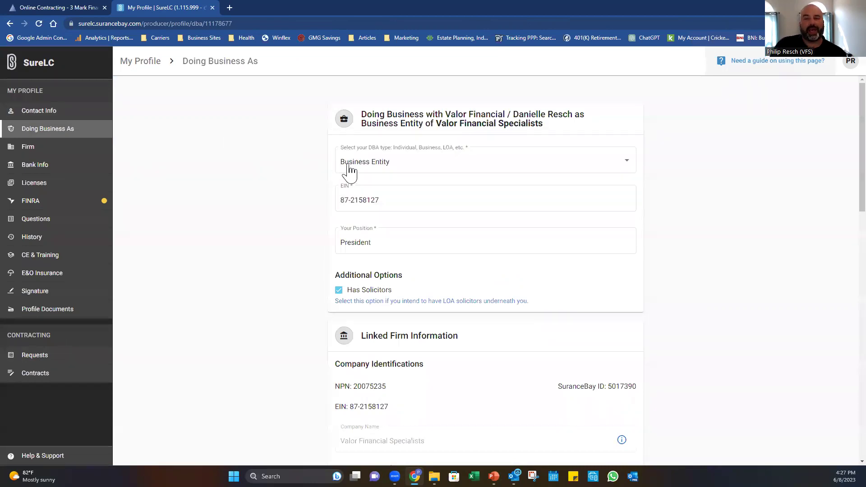
pyautogui.click(377, 165)
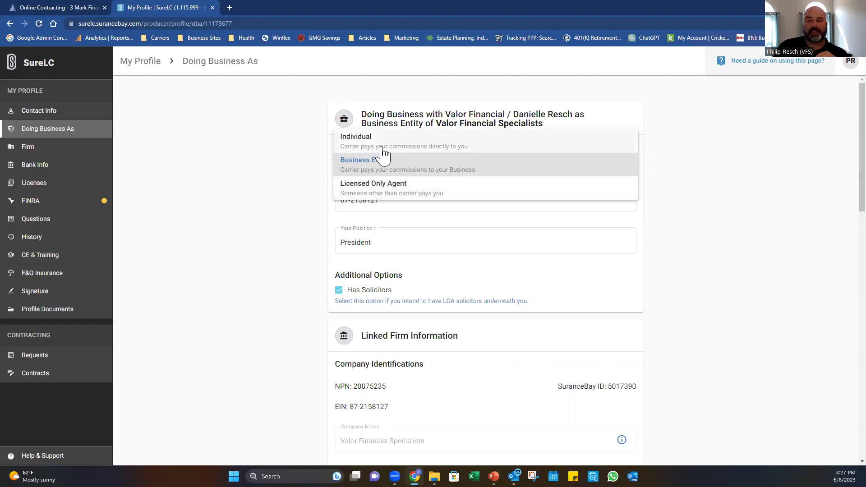
pyautogui.click(294, 166)
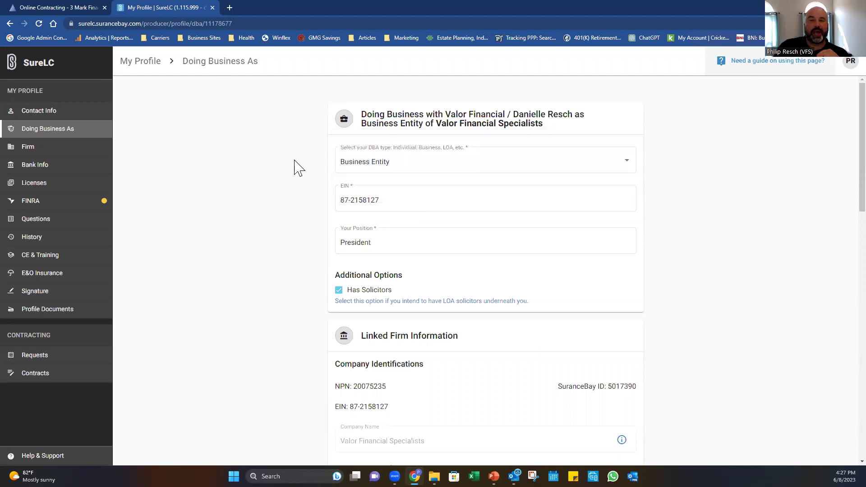
pyautogui.click(70, 169)
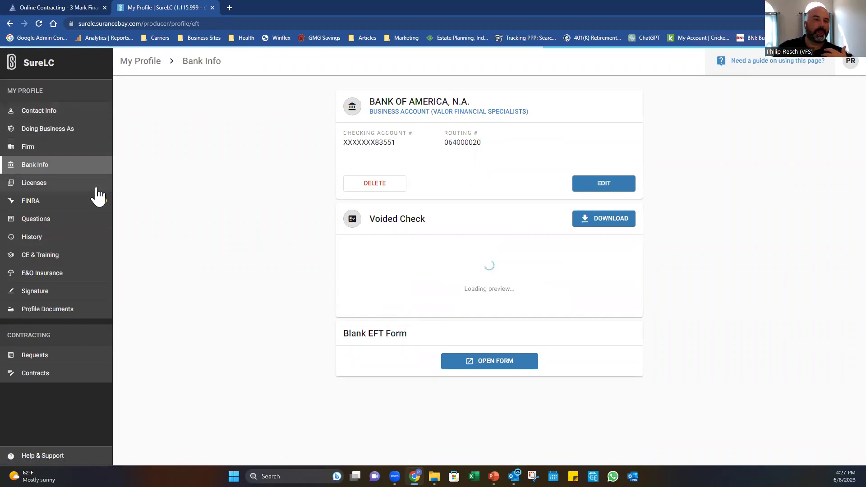
pyautogui.click(54, 113)
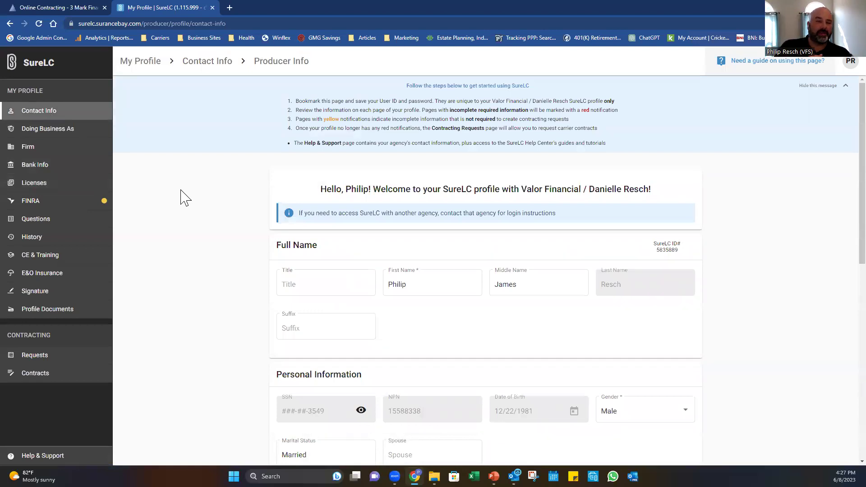
pyautogui.click(61, 186)
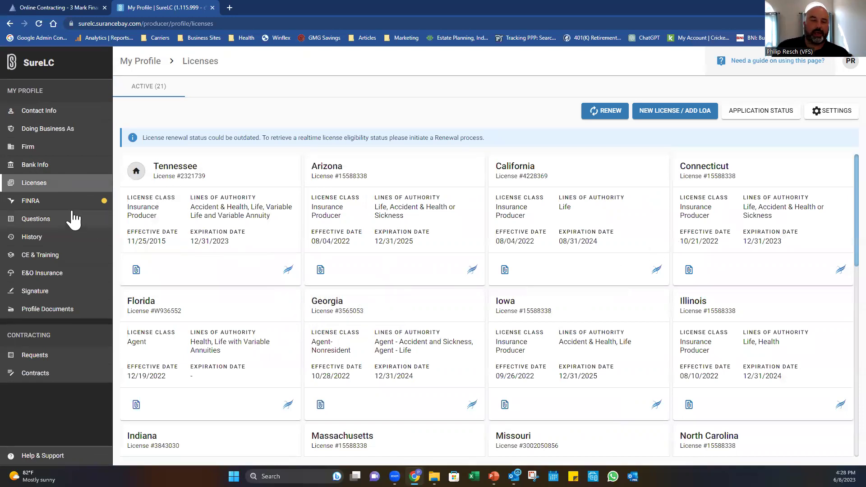
pyautogui.click(47, 204)
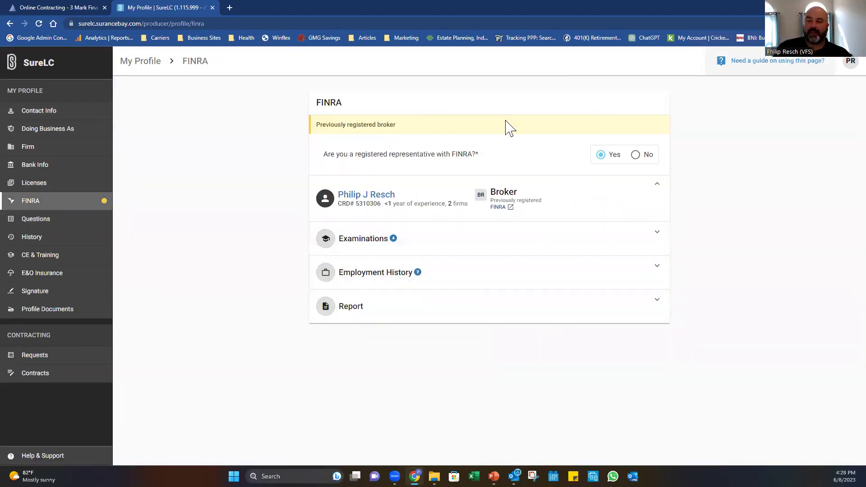
pyautogui.click(68, 222)
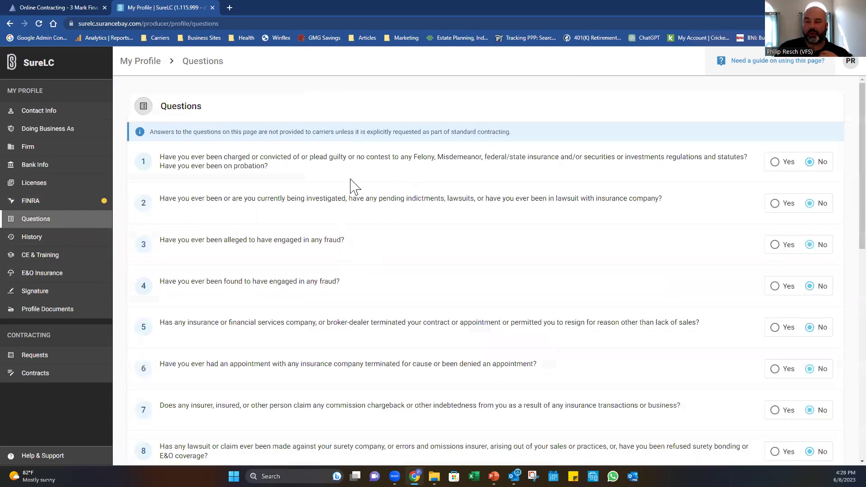
pyautogui.click(58, 256)
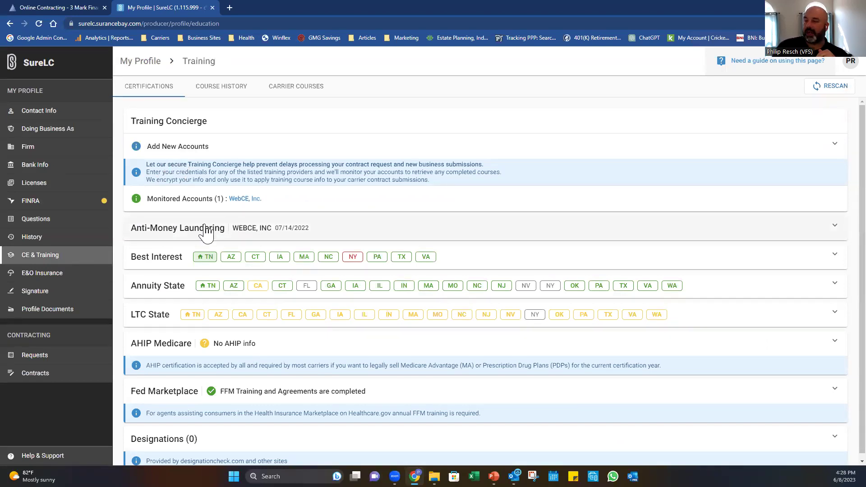
# Expand the Anti-Money Laundering course details, then go to Contracting > Requests.
pyautogui.click(284, 232)
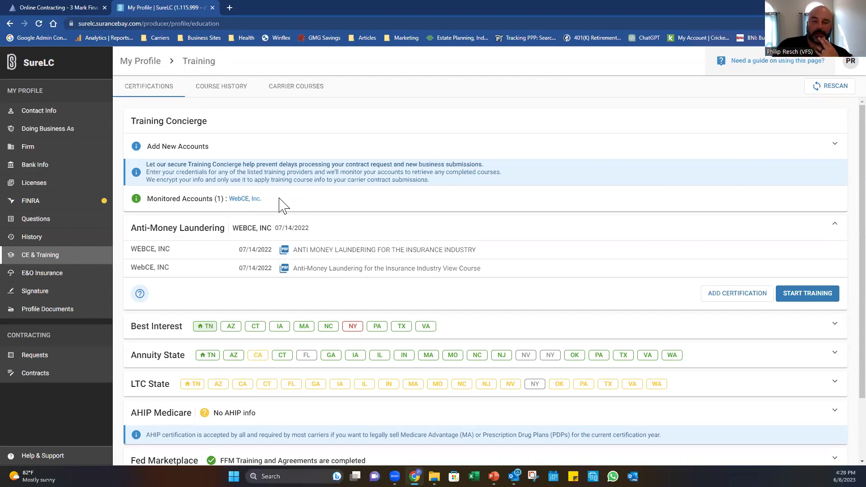
pyautogui.scroll(-2, 352, 212)
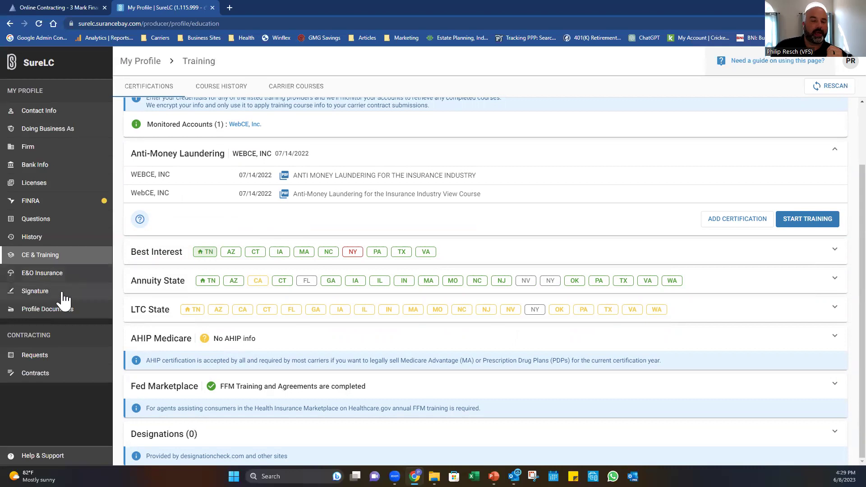
pyautogui.click(53, 360)
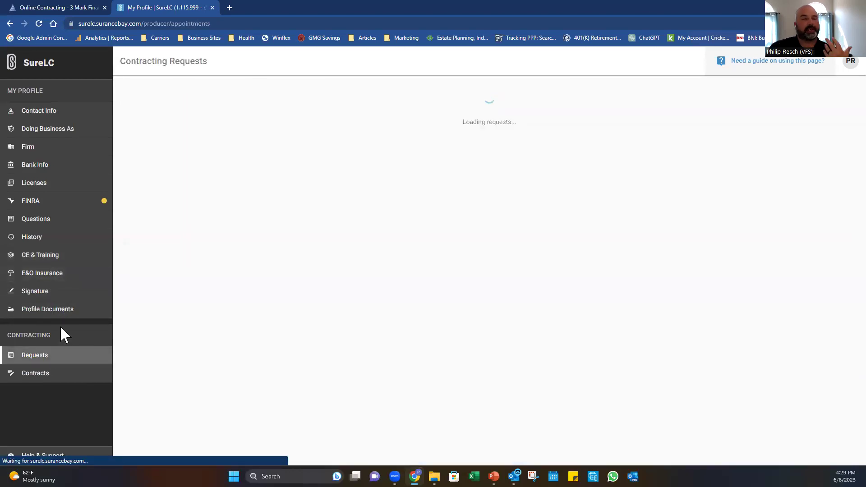
# Create a request and scroll through the Carrier list, closing it without a choice.
pyautogui.click(340, 150)
pyautogui.click(512, 134)
pyautogui.scroll(-10, 521, 164)
pyautogui.scroll(-20, 528, 174)
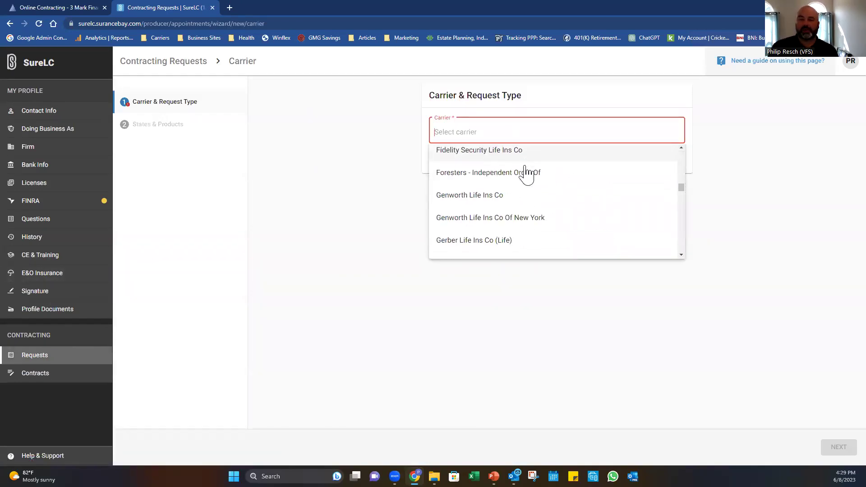
pyautogui.scroll(-10, 499, 197)
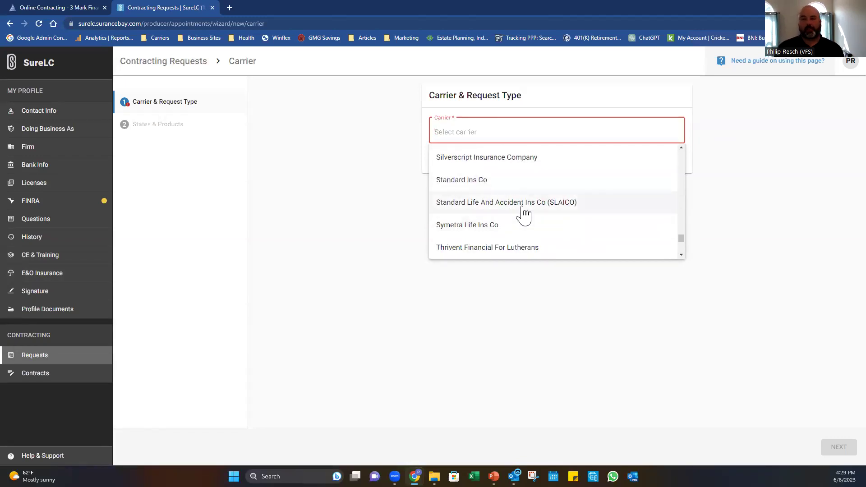
pyautogui.scroll(-2, 521, 214)
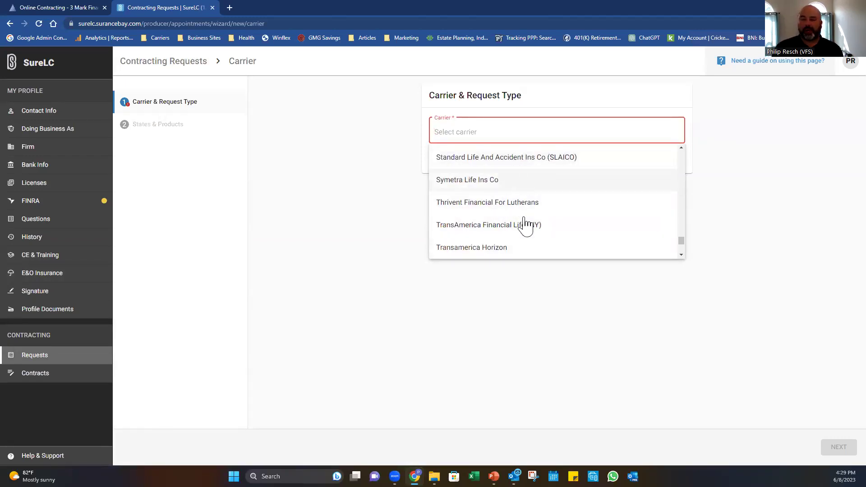
pyautogui.scroll(-5, 528, 225)
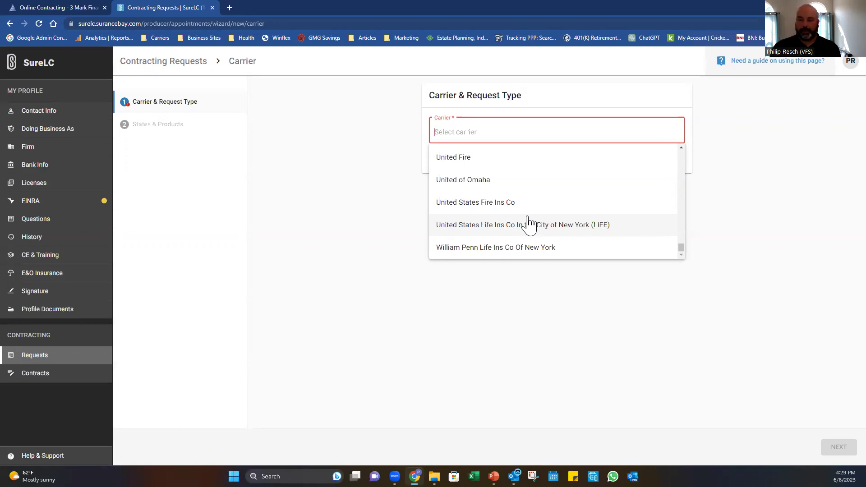
pyautogui.scroll(10, 529, 224)
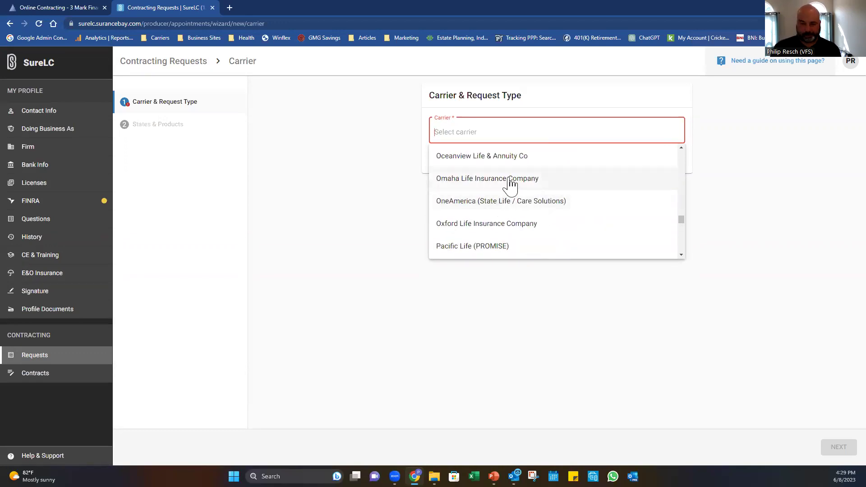
pyautogui.click(295, 225)
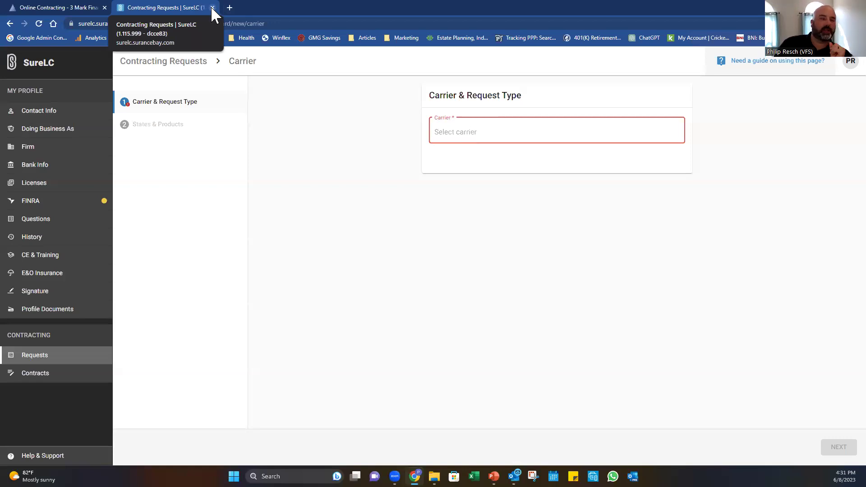
# Close the SureLC tab and open My Cases from the 3 Mark top navigation.
pyautogui.click(212, 7)
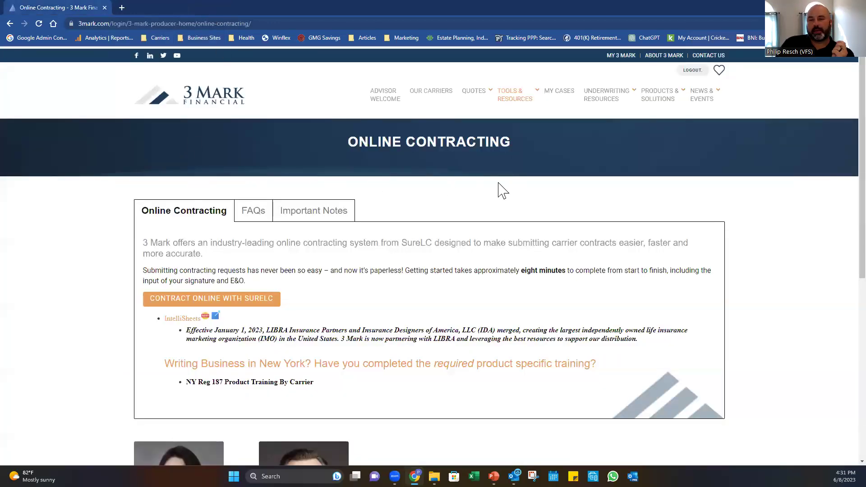
pyautogui.moveTo(512, 93)
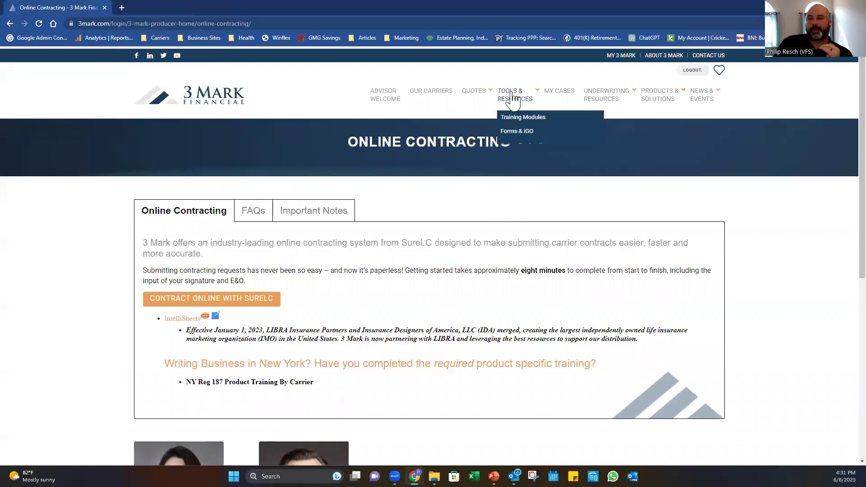
pyautogui.click(558, 93)
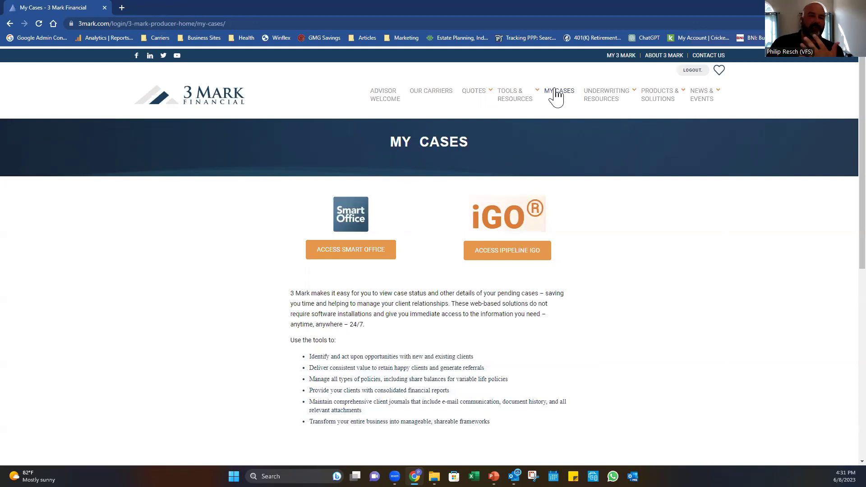
pyautogui.moveTo(502, 116)
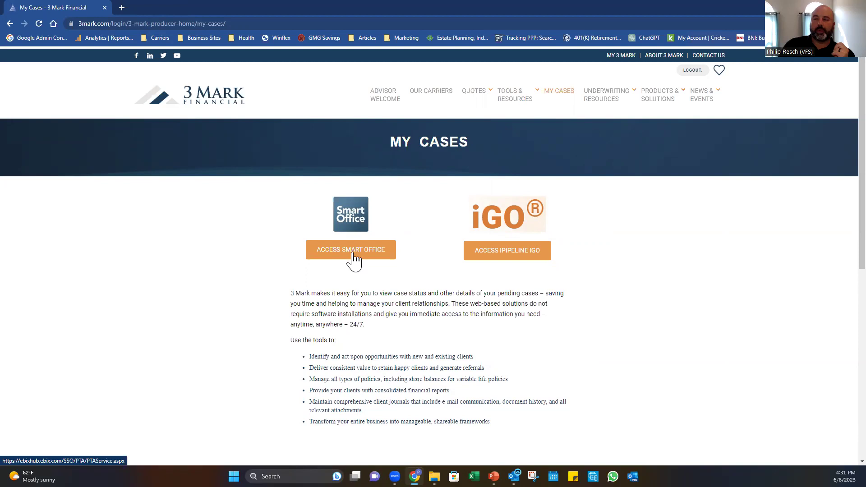
pyautogui.moveTo(598, 102)
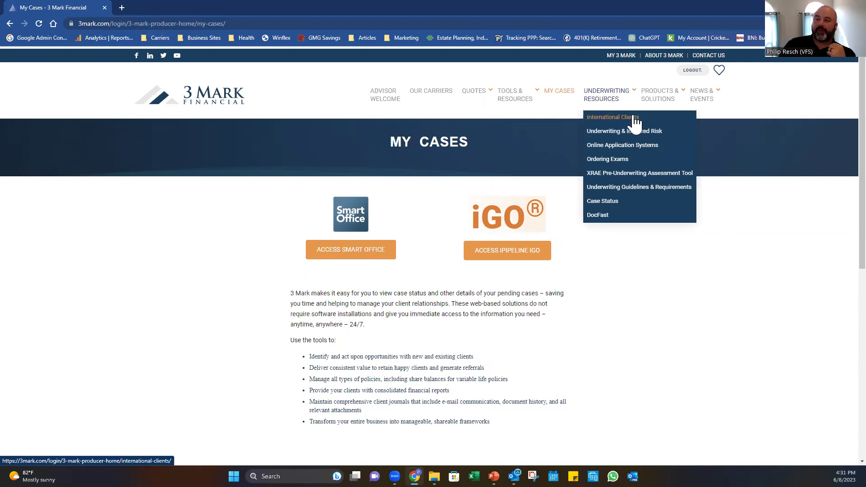
# Open the International Clients page and expand the AIG and Allianz foreign national guidelines.
pyautogui.click(641, 144)
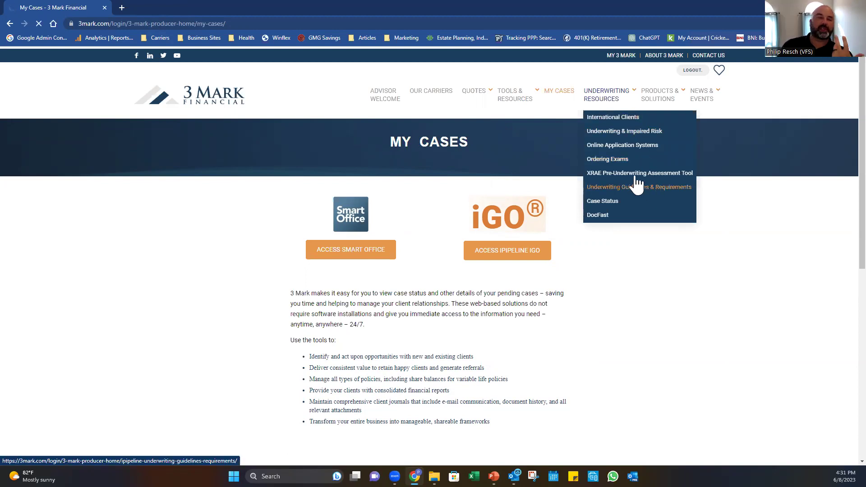
pyautogui.click(637, 178)
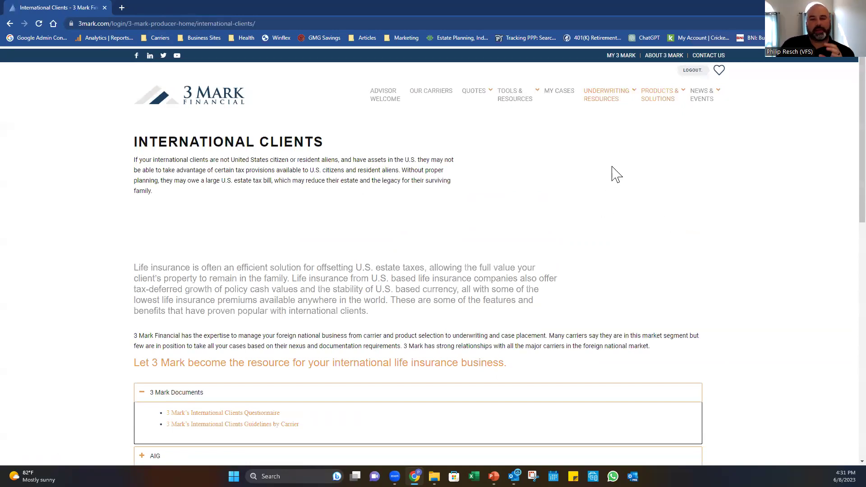
pyautogui.scroll(-4, 616, 175)
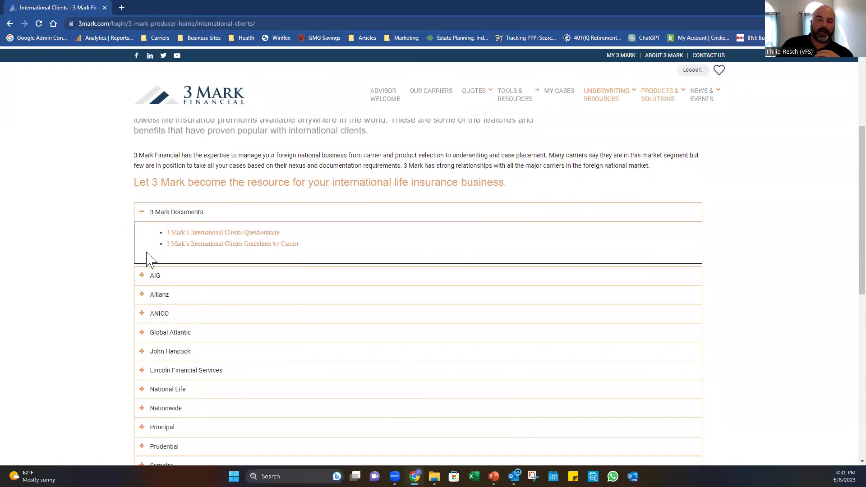
pyautogui.click(156, 276)
pyautogui.scroll(-2, 199, 307)
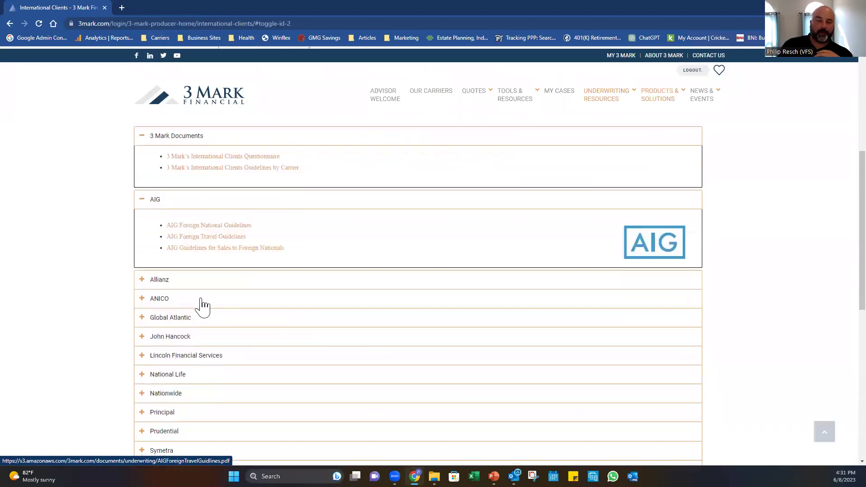
pyautogui.click(173, 270)
# Expand the ANICO guidelines, then open and collapse the Global Atlantic documents.
pyautogui.scroll(-2, 181, 266)
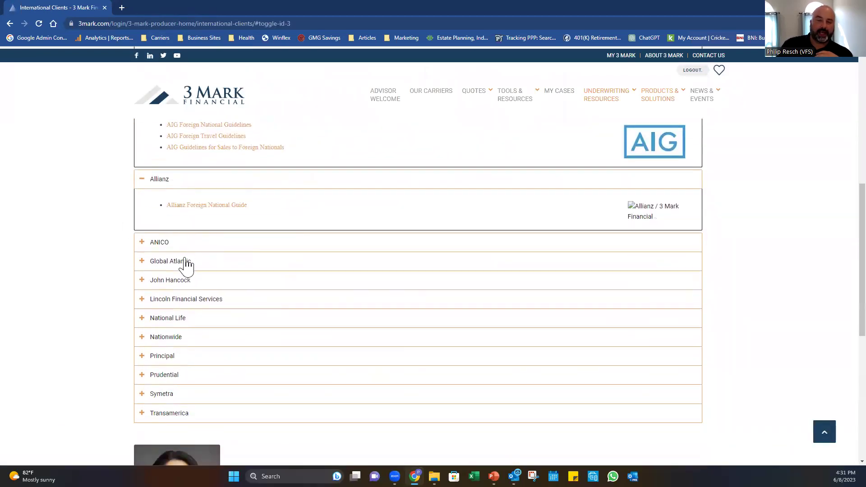
pyautogui.click(173, 244)
pyautogui.click(169, 293)
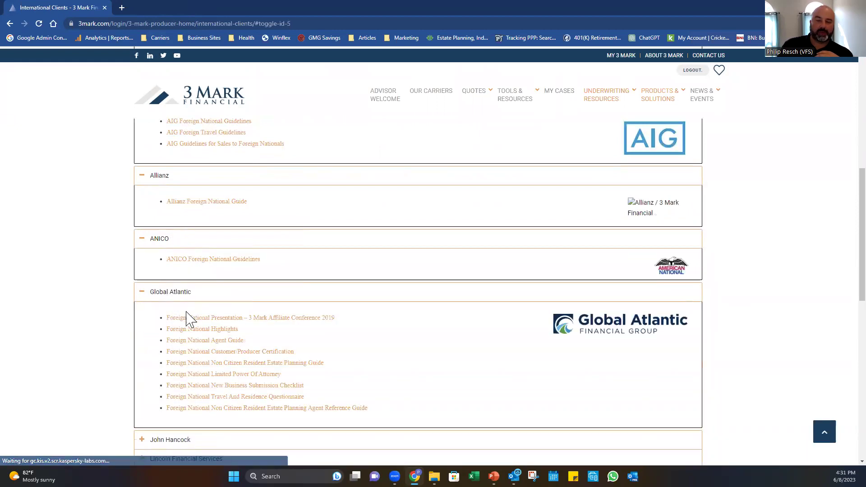
pyautogui.scroll(-2, 203, 329)
pyautogui.click(183, 204)
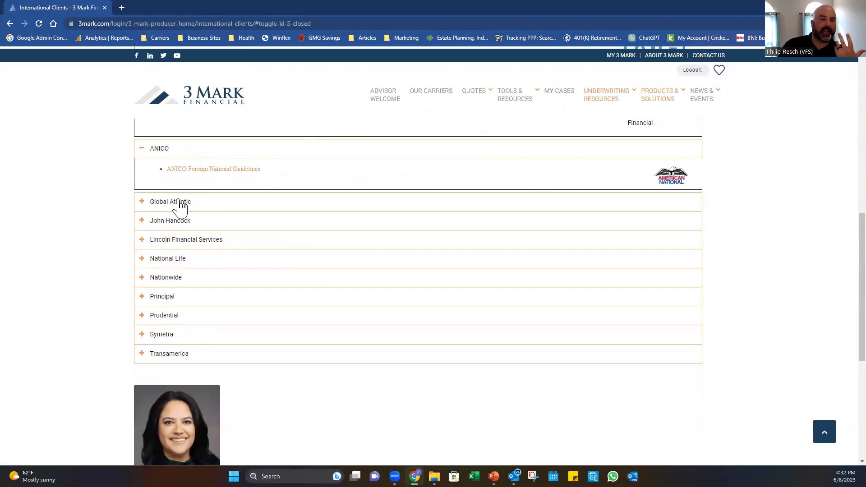
# Expand the John Hancock, Lincoln Financial and Symetra foreign national sections.
pyautogui.click(170, 221)
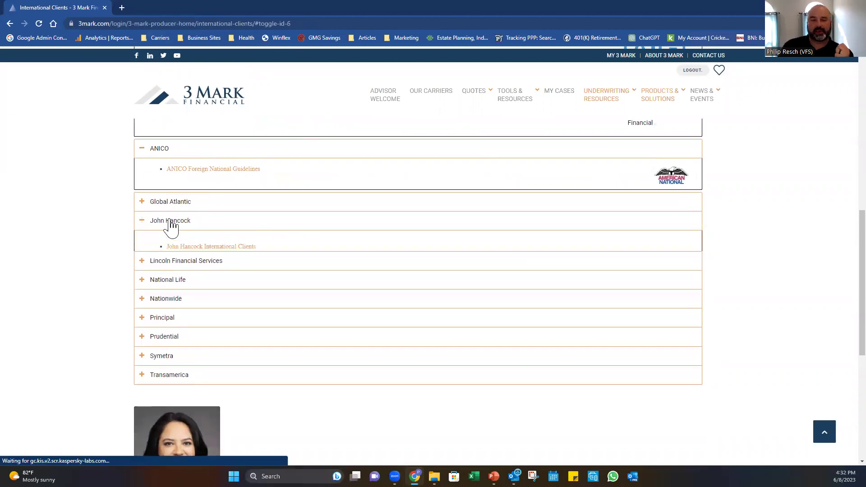
pyautogui.click(181, 280)
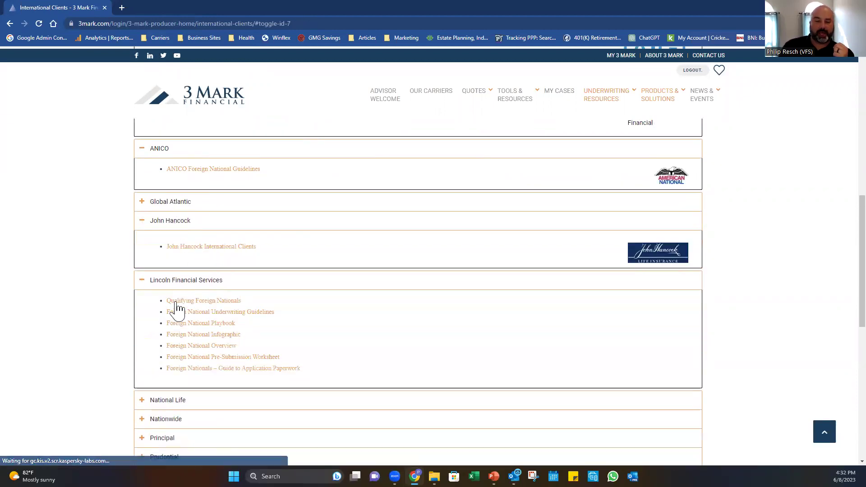
pyautogui.scroll(-3, 167, 315)
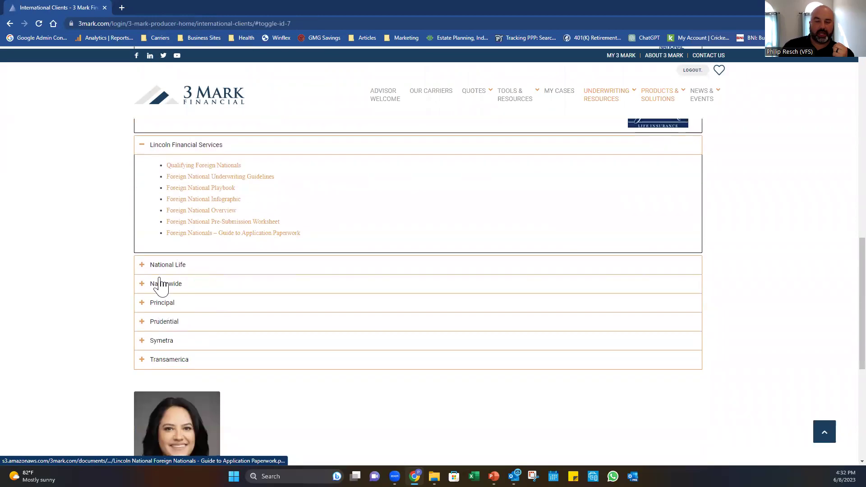
pyautogui.click(162, 343)
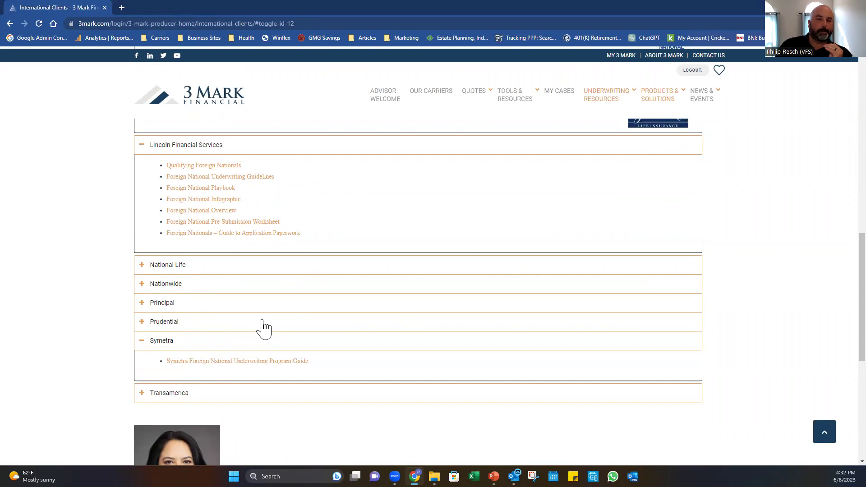
pyautogui.scroll(7, 398, 301)
pyautogui.moveTo(601, 97)
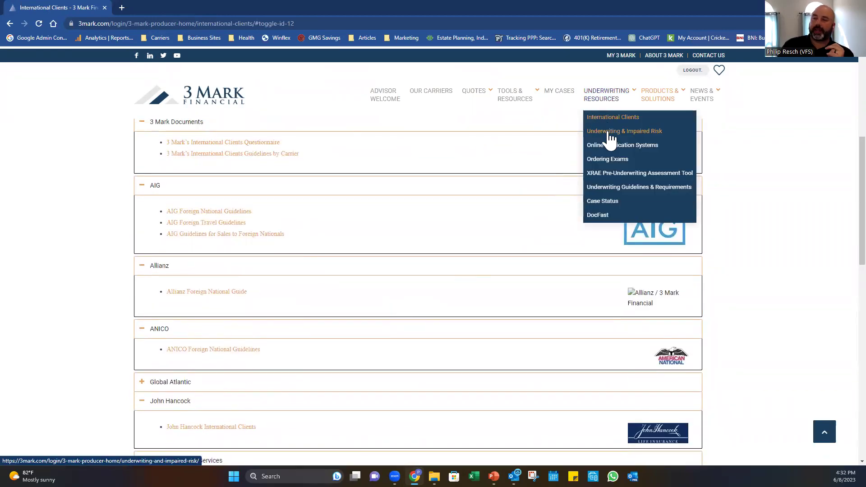
# Bring up the Underwriting & Impaired Risk page listing tools like XRAE and Rx for Success.
pyautogui.click(610, 133)
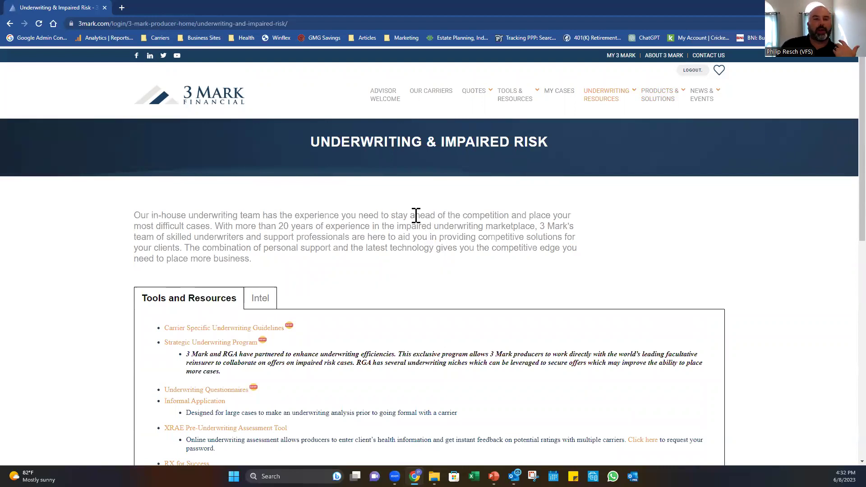
pyautogui.scroll(-2, 335, 262)
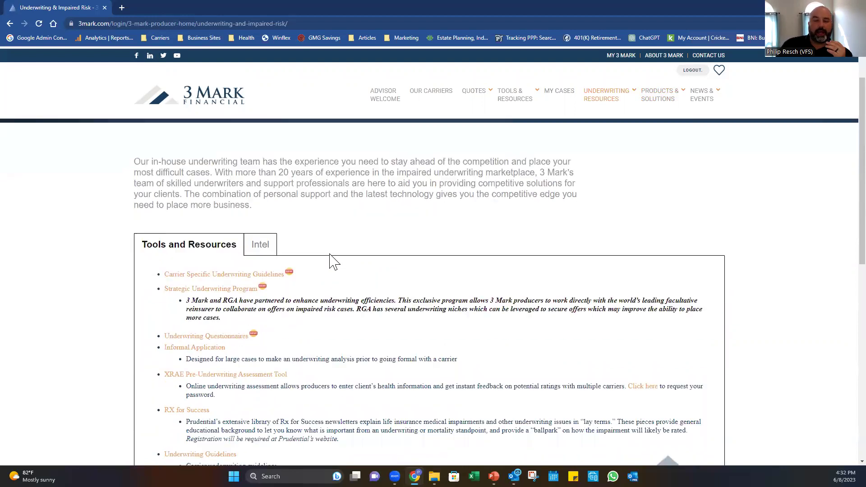